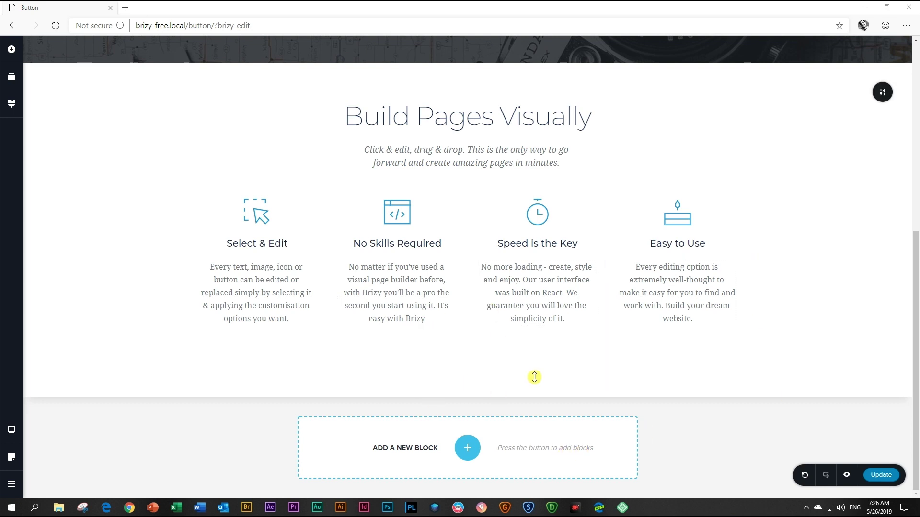
Bring up the Add Elements panel beside the 'Build Pages Visually' feature section.
mouse_move(516, 381)
Place a Button below the four feature columns and relabel it 'REQUEST A QUOTE'.
click(12, 51)
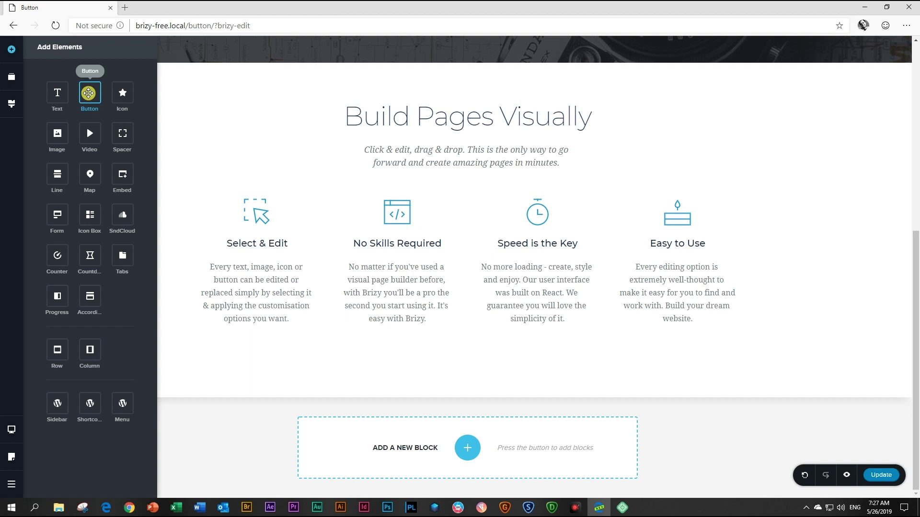
drag(88, 93, 464, 365)
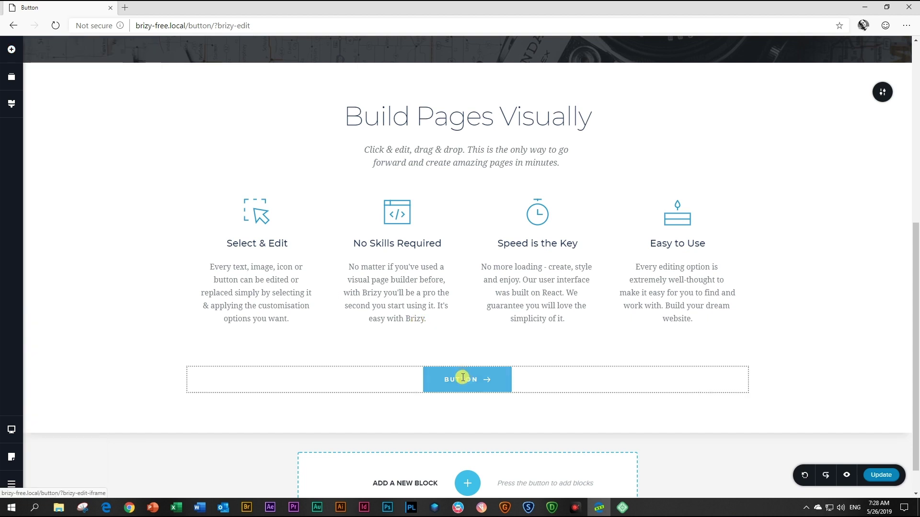
double_click(463, 377)
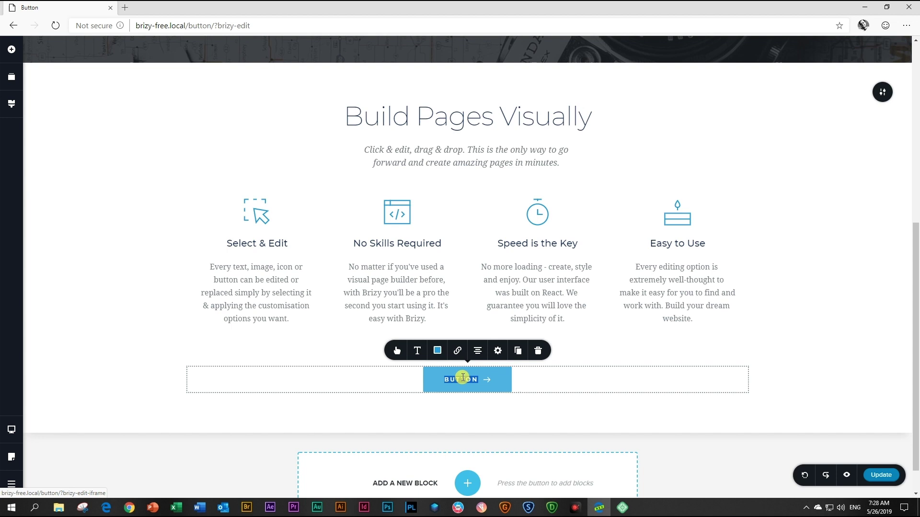
text(REQUEST A)
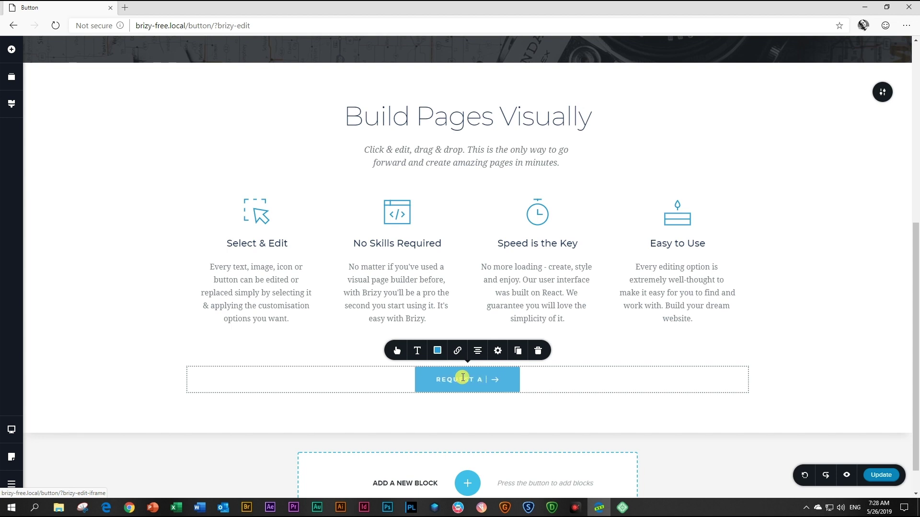
text( QUOTE)
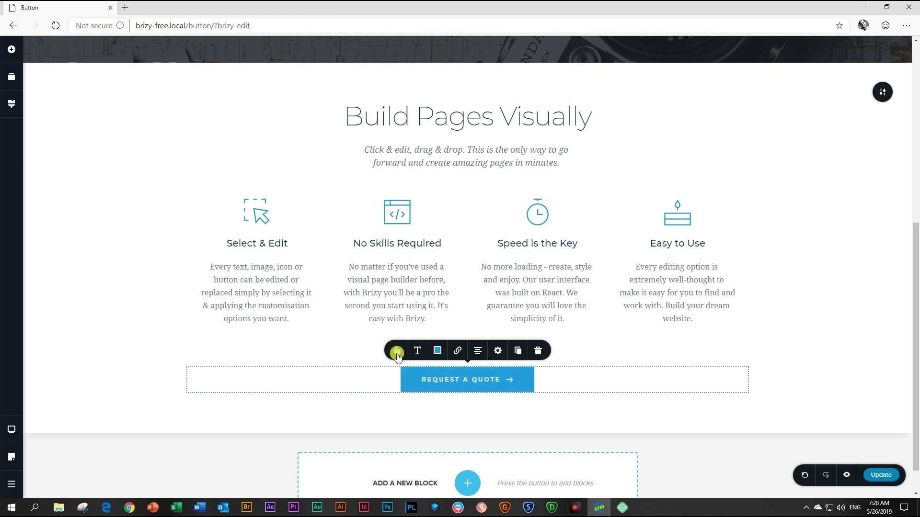
click(397, 354)
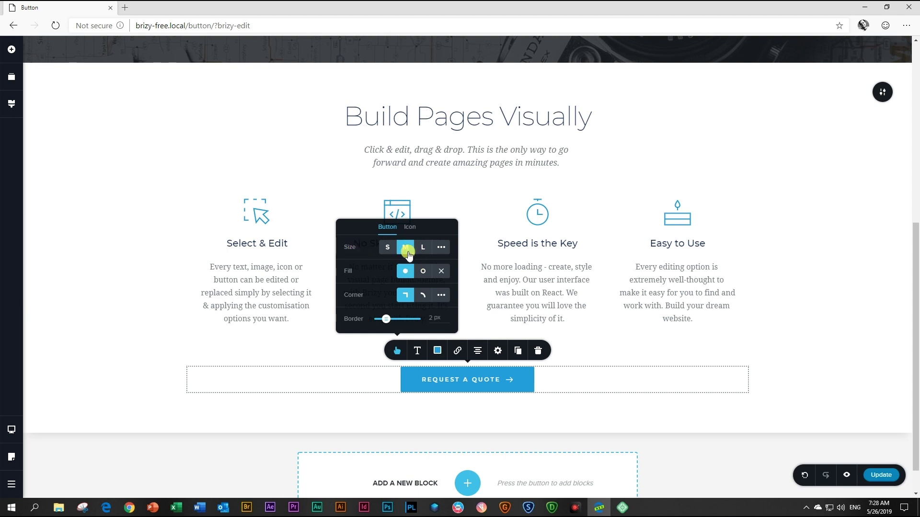
click(388, 249)
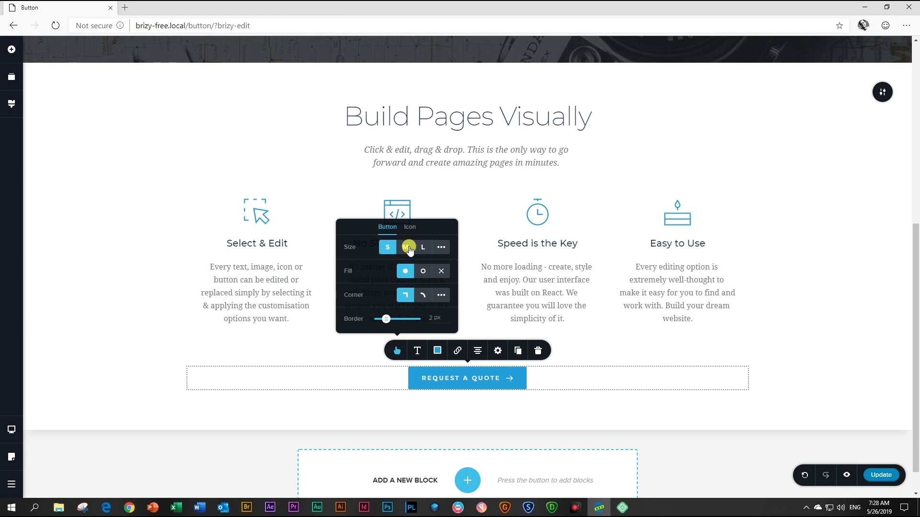
click(423, 247)
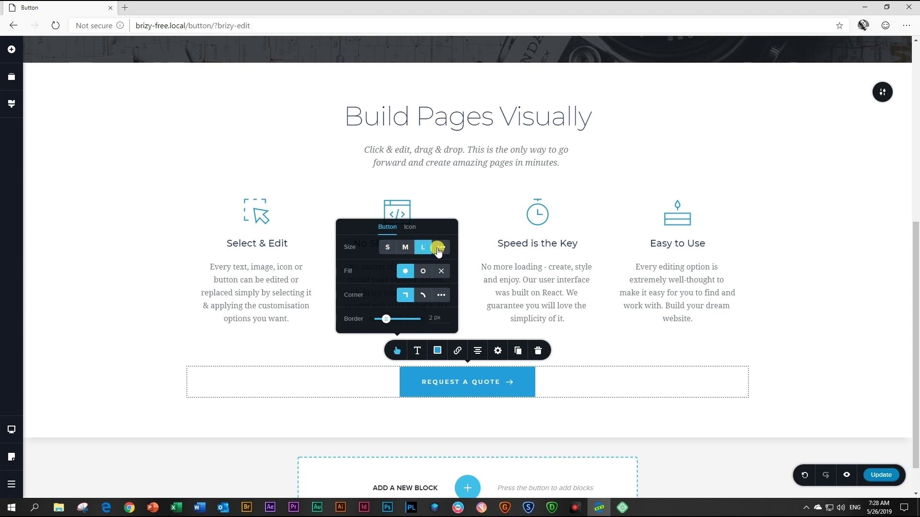
click(442, 248)
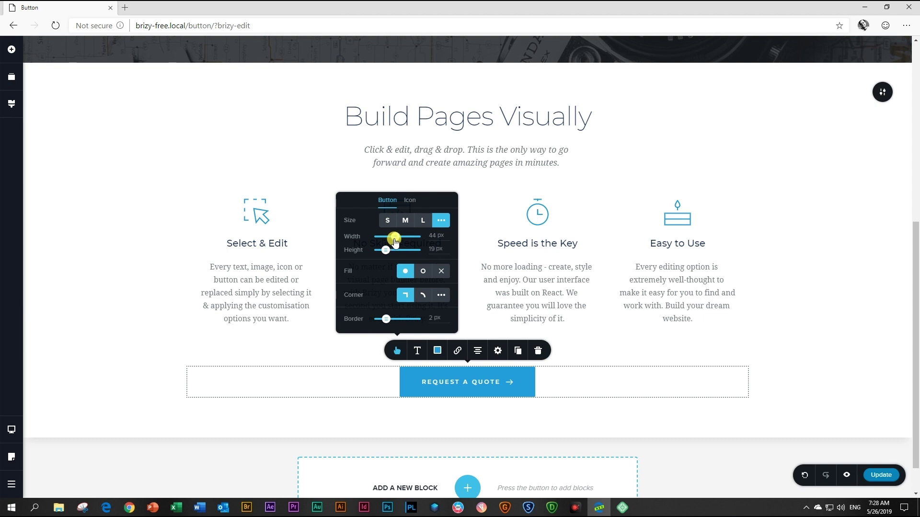
mouse_move(394, 239)
mouse_down()
mouse_move(407, 239)
mouse_move(381, 243)
mouse_move(407, 241)
mouse_move(378, 243)
mouse_move(401, 244)
mouse_move(385, 242)
mouse_move(397, 240)
mouse_move(385, 252)
mouse_up()
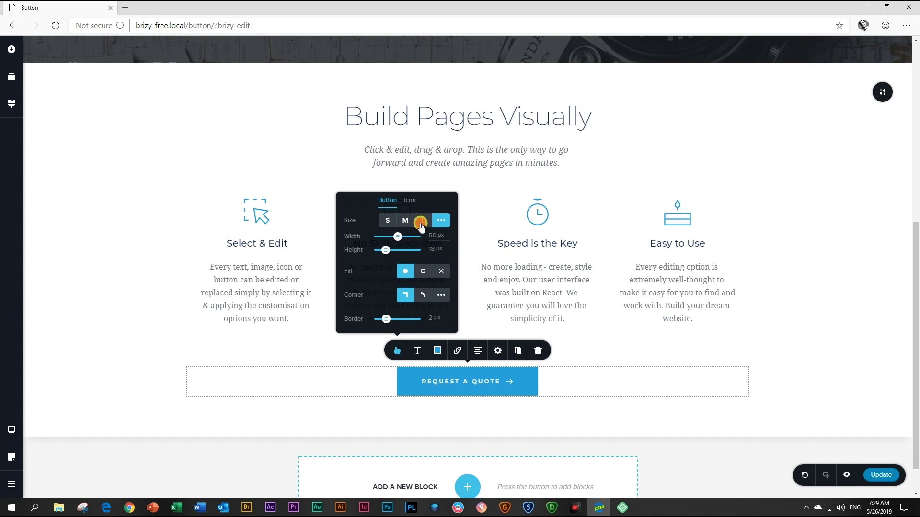
click(422, 220)
click(407, 248)
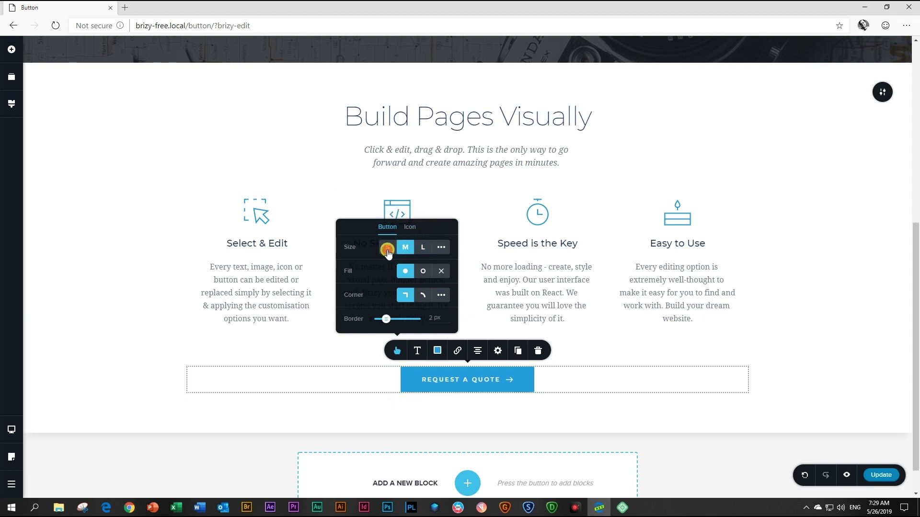
click(388, 247)
click(406, 247)
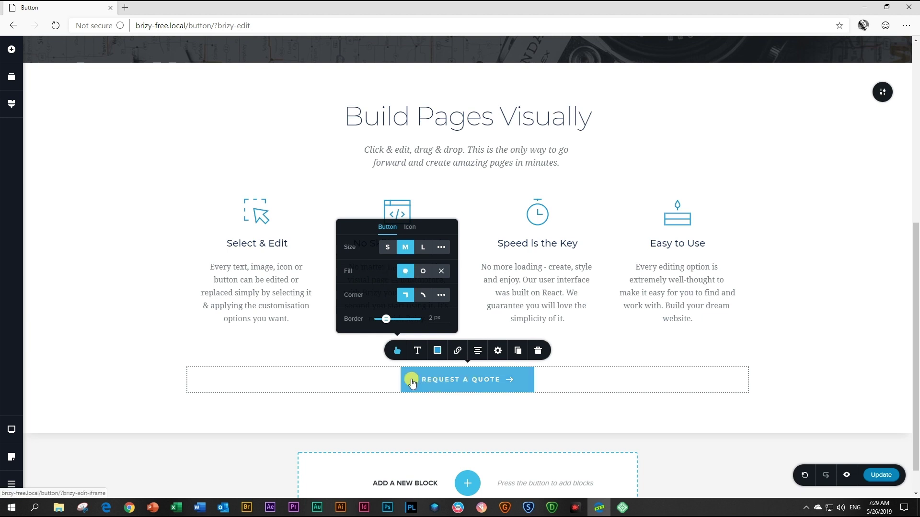
Try the outline and no-fill styles, then restore the button's solid blue fill.
click(424, 272)
click(443, 271)
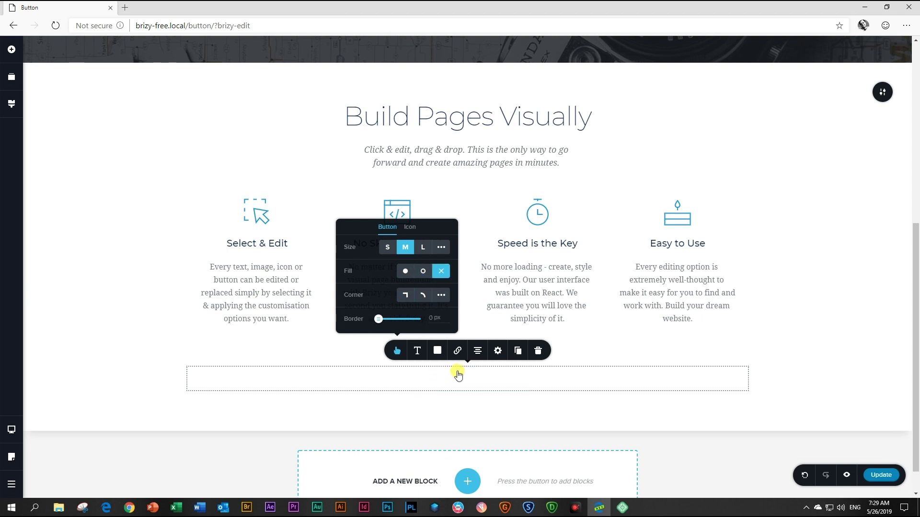
click(406, 271)
click(406, 272)
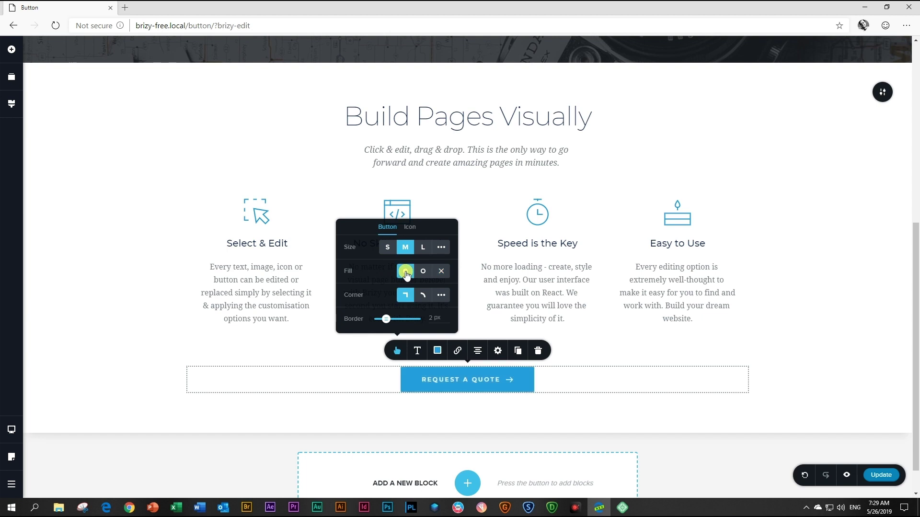
Try 24 px rounded corners, then set square corners and a 3 px border.
click(421, 296)
click(442, 295)
click(417, 298)
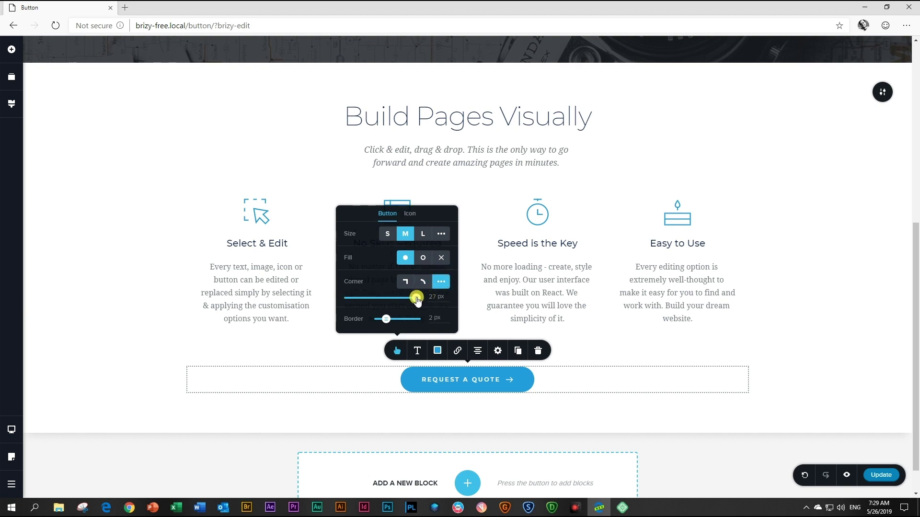
mouse_move(416, 298)
mouse_down()
mouse_move(348, 298)
mouse_move(424, 302)
mouse_up()
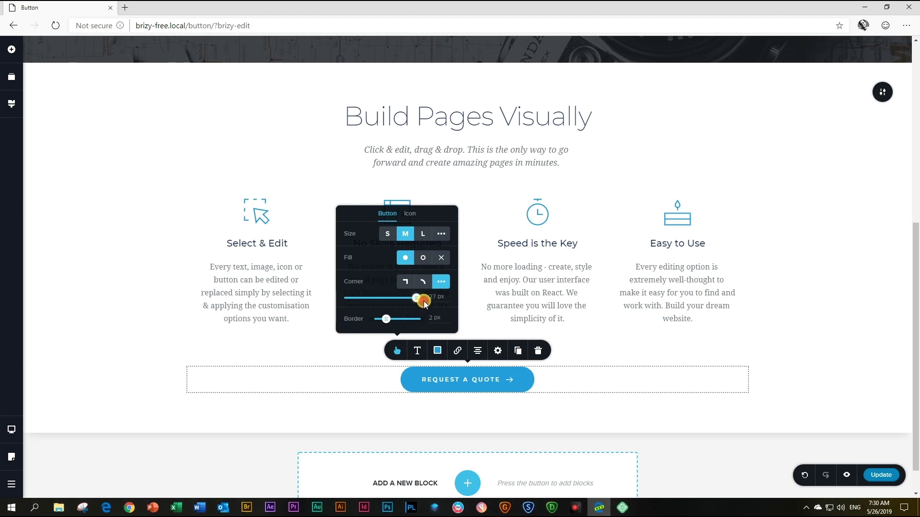
click(403, 283)
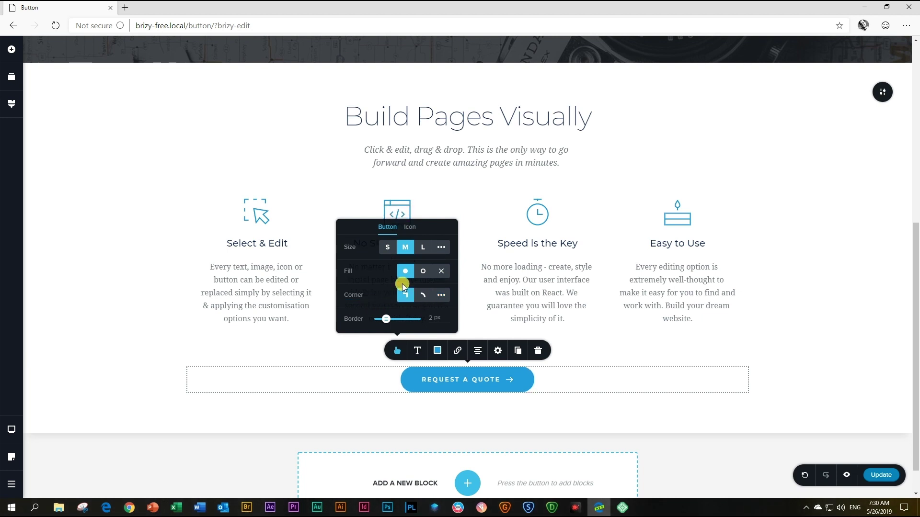
mouse_move(386, 319)
mouse_down()
mouse_move(421, 320)
mouse_move(389, 322)
mouse_up()
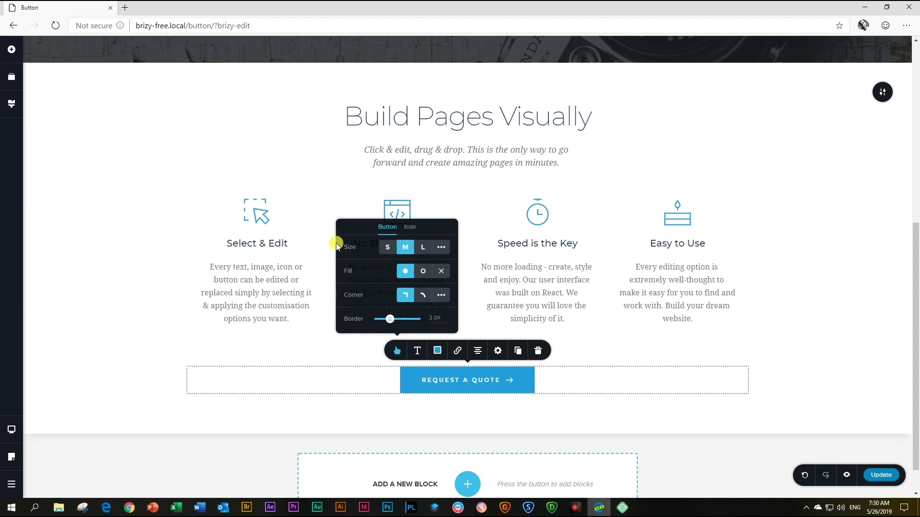
Replace the button's arrow with a filled glyph from the Shopping icon category.
click(410, 228)
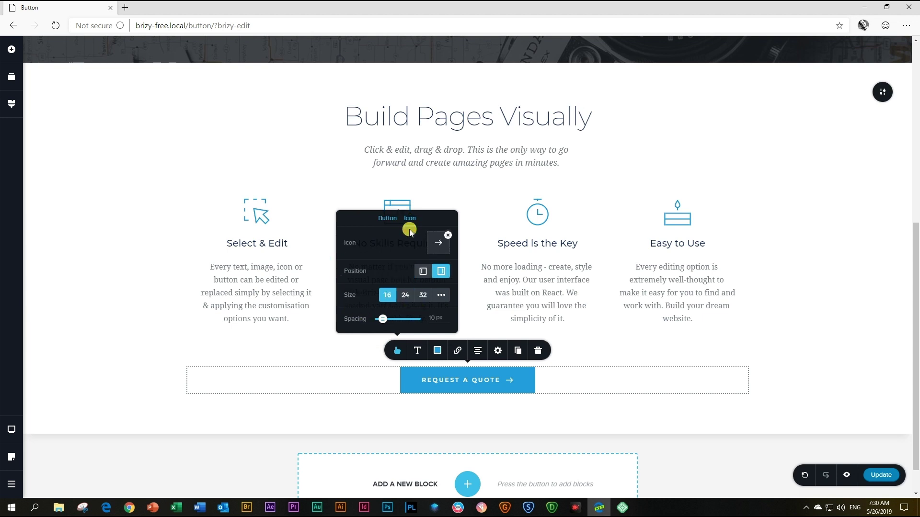
click(447, 237)
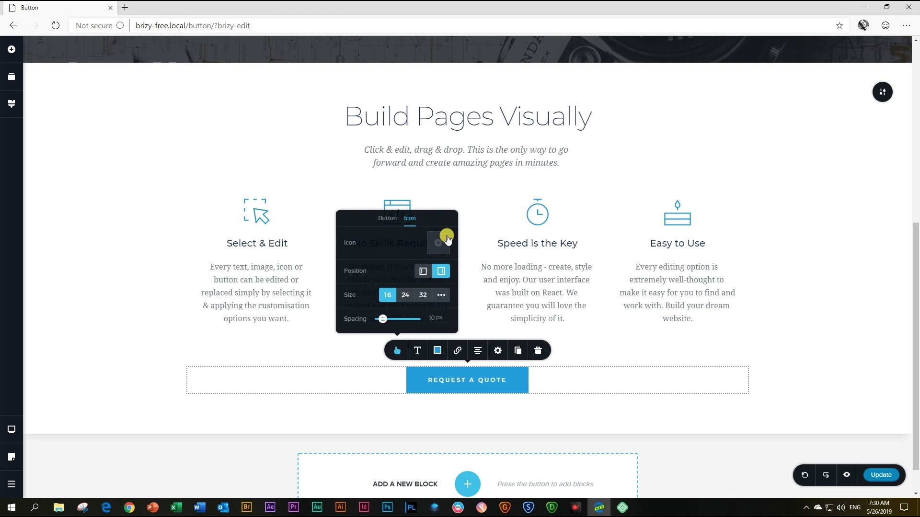
click(446, 239)
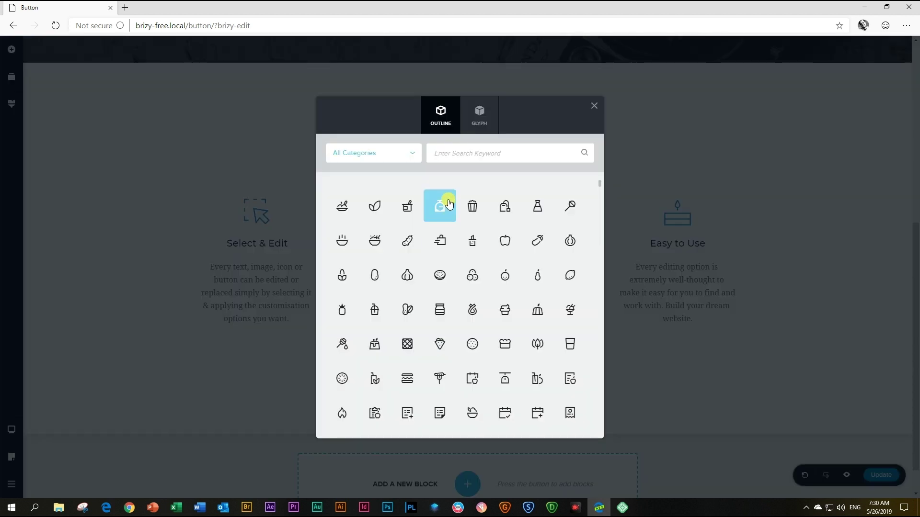
click(409, 152)
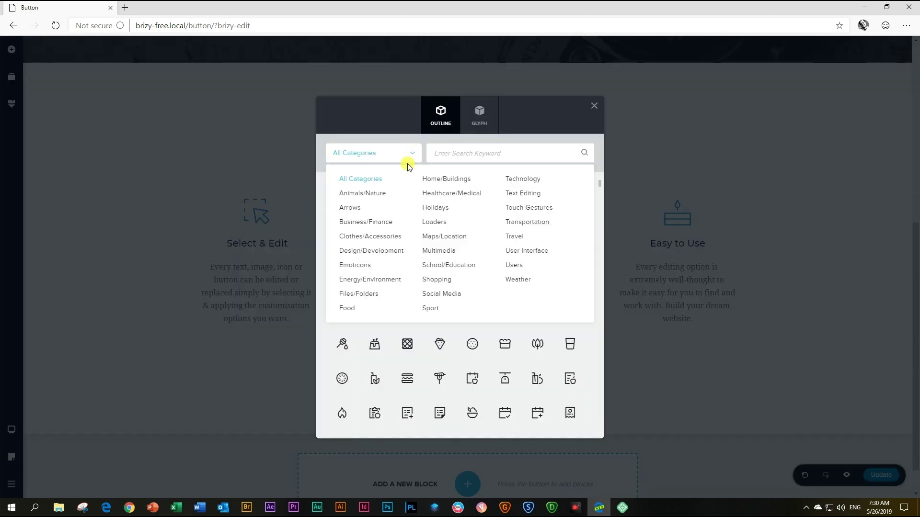
click(431, 278)
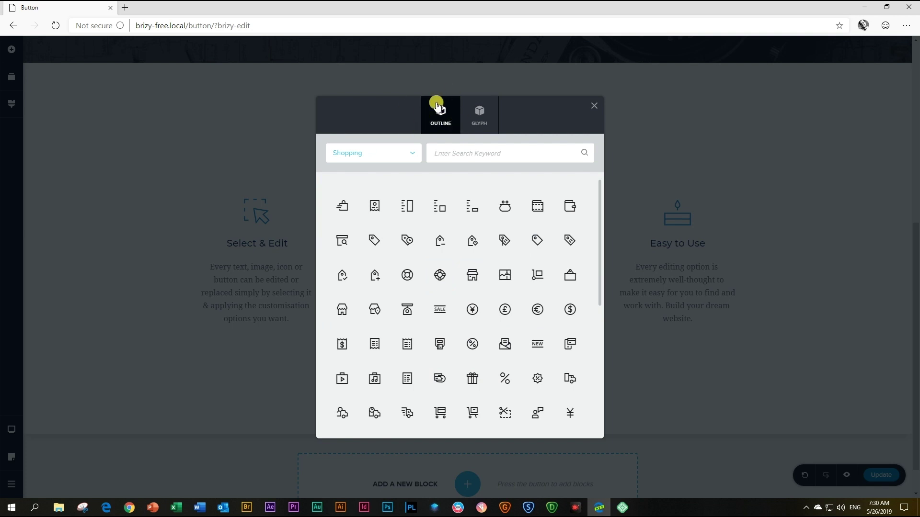
click(480, 114)
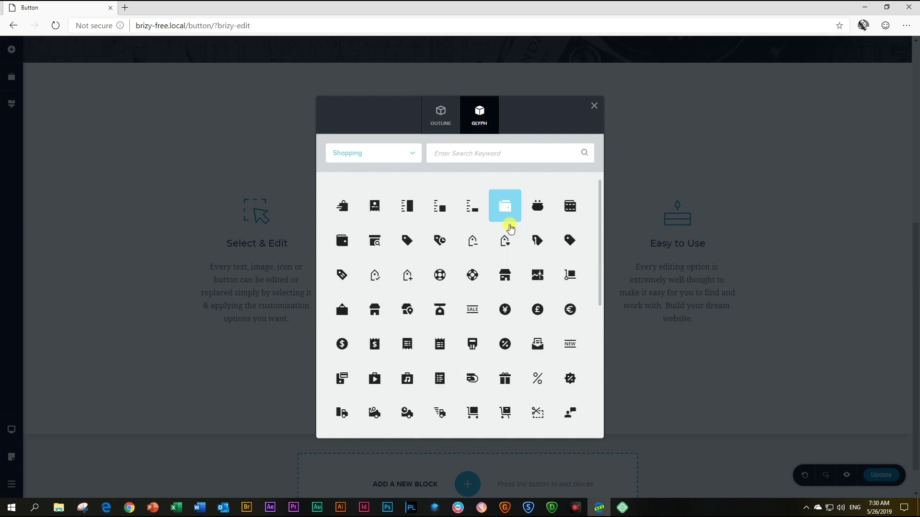
click(506, 209)
Position the icon left of the label at size 16 with 13 px spacing.
click(423, 272)
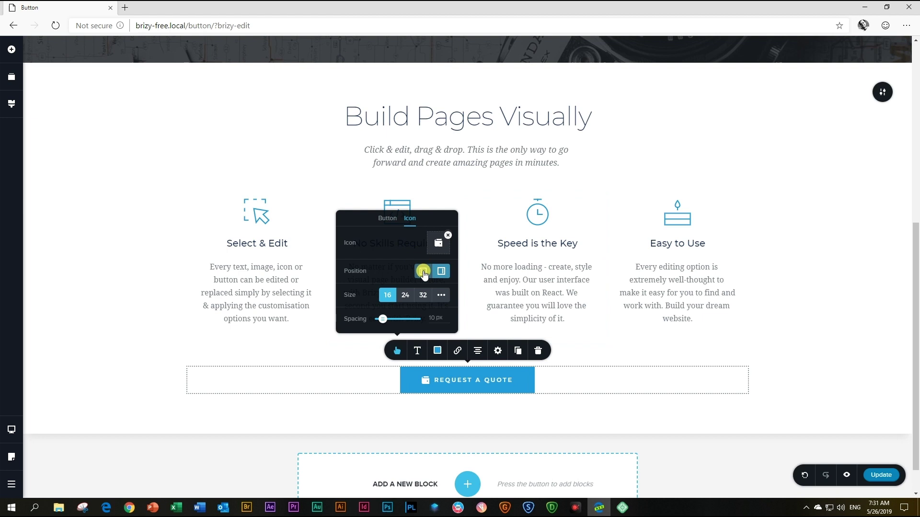
click(441, 272)
click(423, 271)
click(405, 298)
click(423, 295)
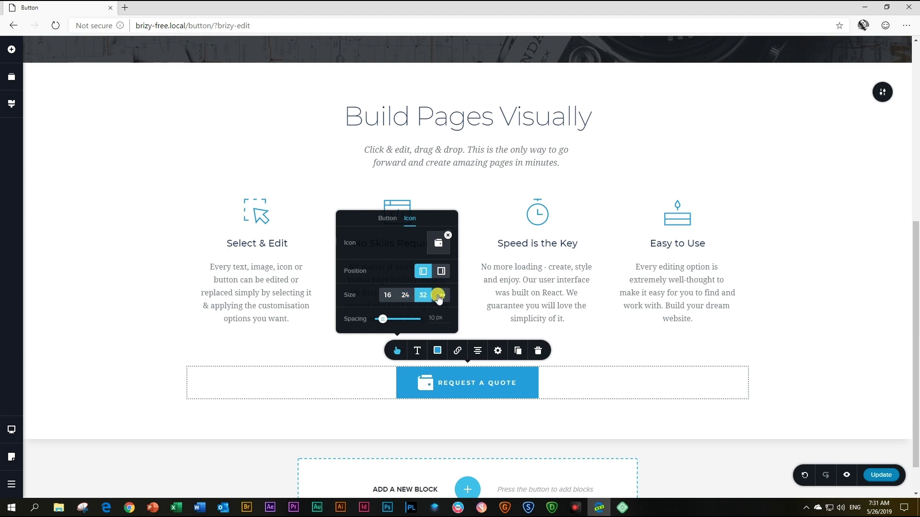
click(441, 295)
mouse_move(363, 300)
mouse_down()
mouse_move(442, 304)
mouse_move(380, 302)
mouse_up()
click(388, 283)
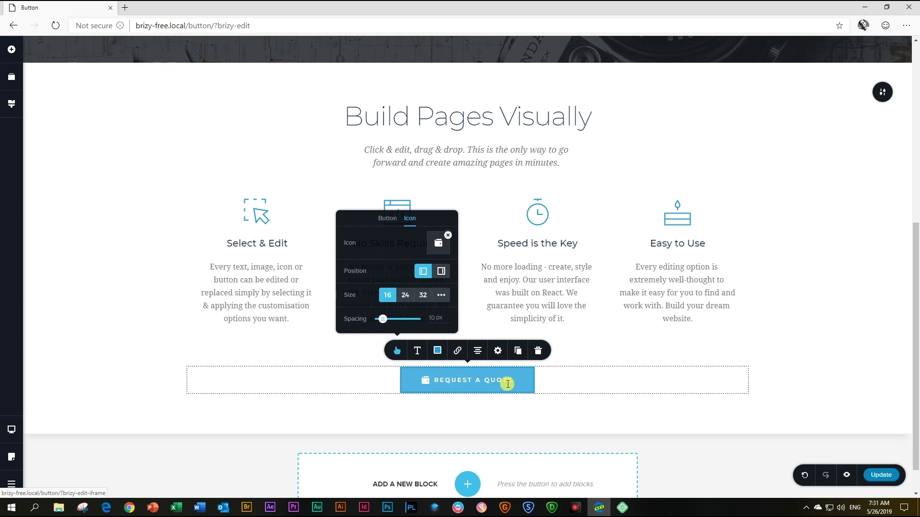
mouse_move(382, 319)
mouse_down()
mouse_move(411, 319)
mouse_move(383, 321)
mouse_up()
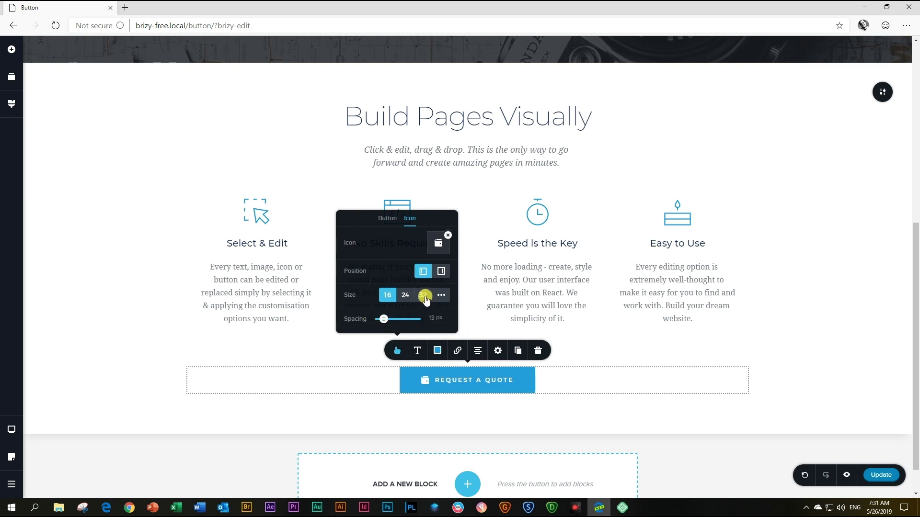
Set the button font to Noto Serif and its background to dark #191B21.
click(417, 353)
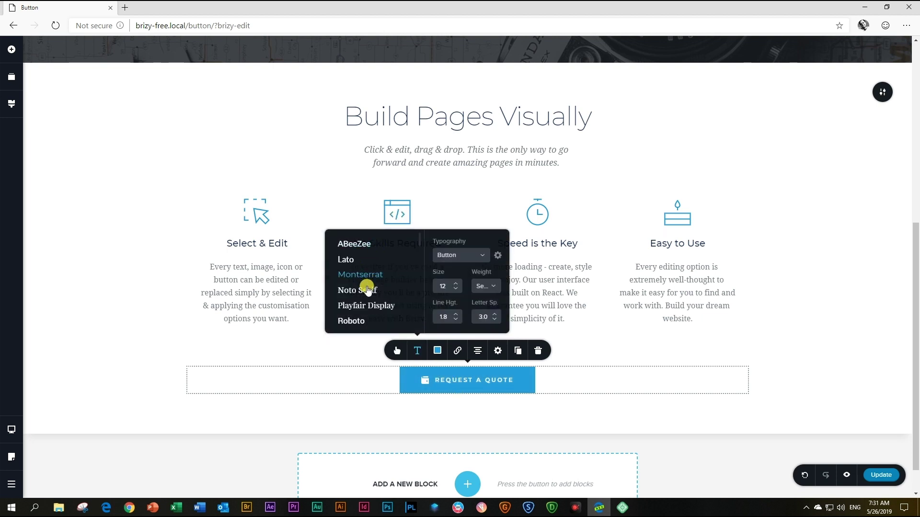
click(378, 290)
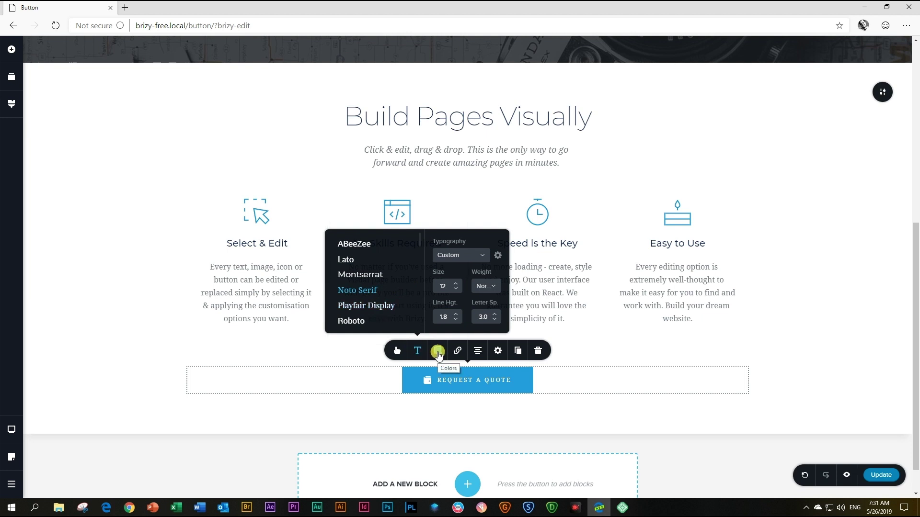
click(438, 353)
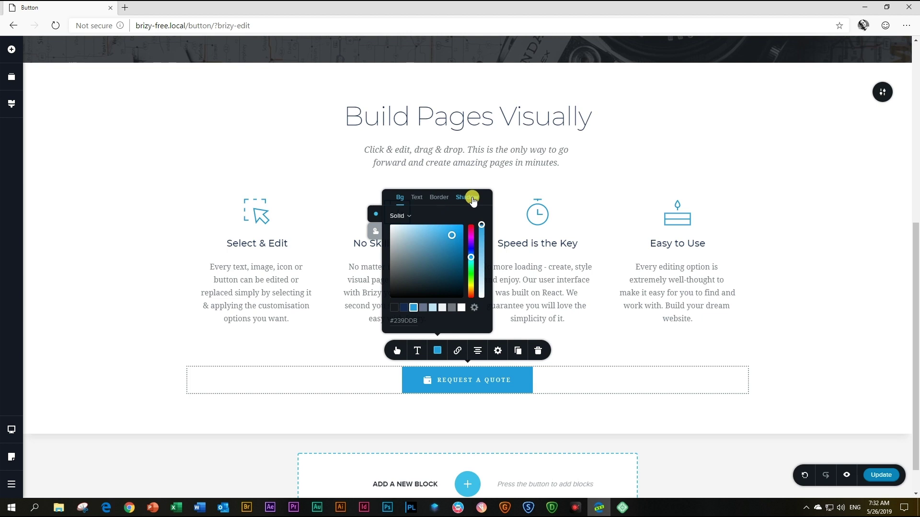
click(375, 233)
click(376, 215)
click(393, 308)
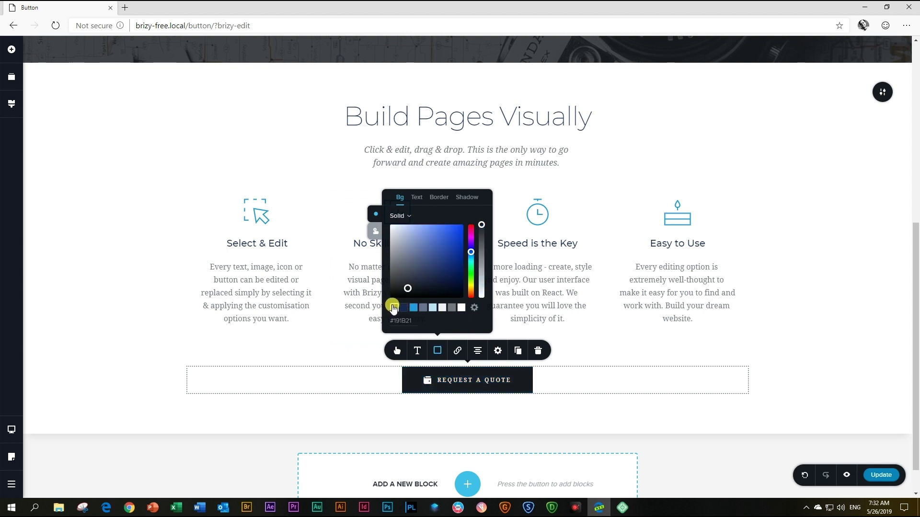
Make the button text light blue and the border magenta #DA47D7.
click(420, 200)
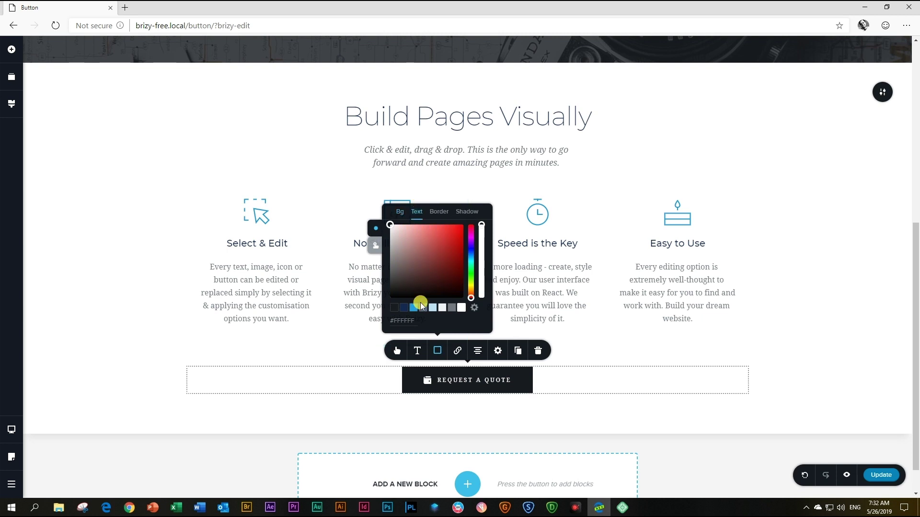
click(433, 308)
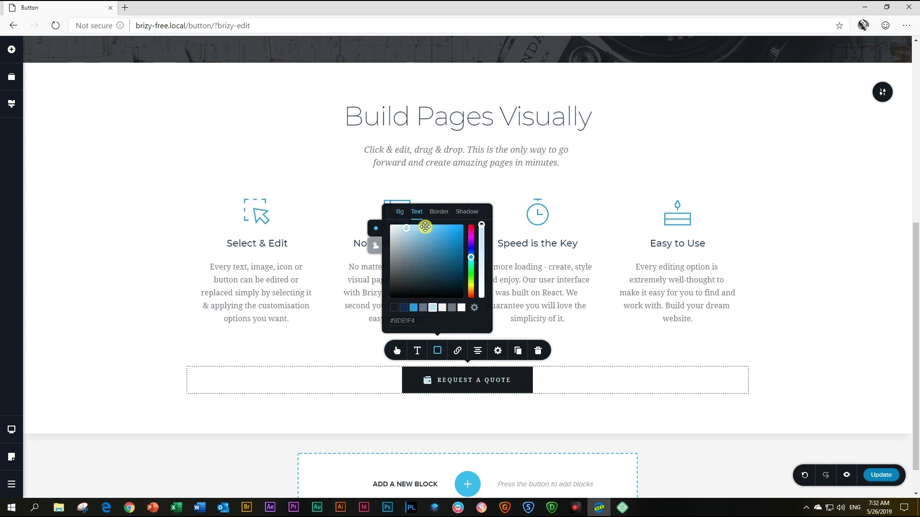
click(439, 211)
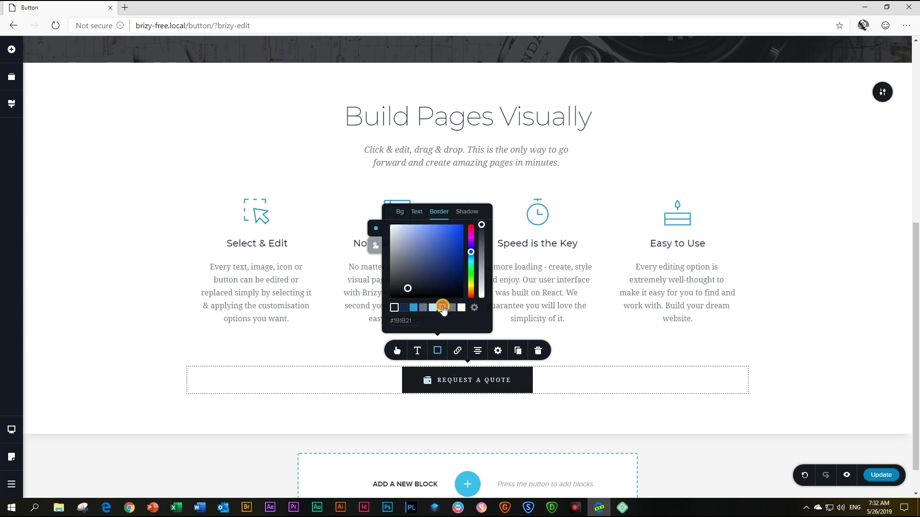
click(442, 308)
drag(471, 249, 471, 237)
click(440, 236)
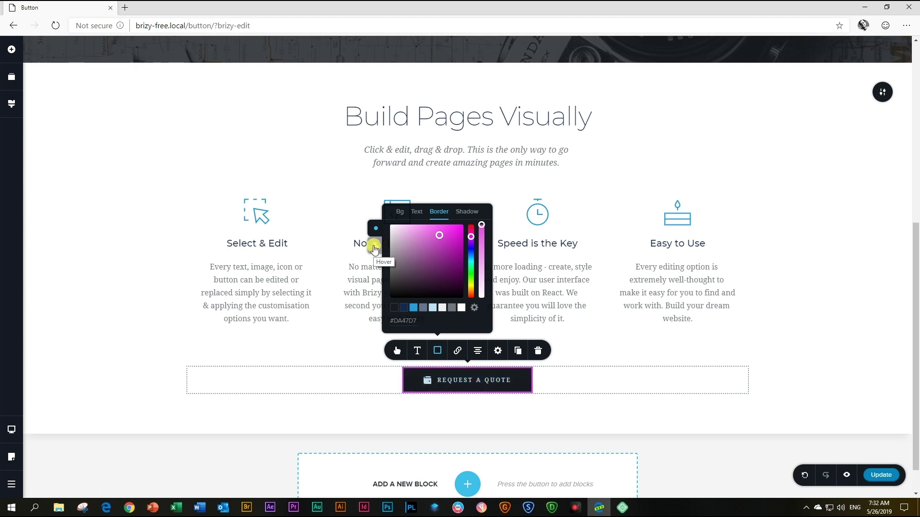
Set the hover background and border to navy #142850, keeping the text white.
click(374, 249)
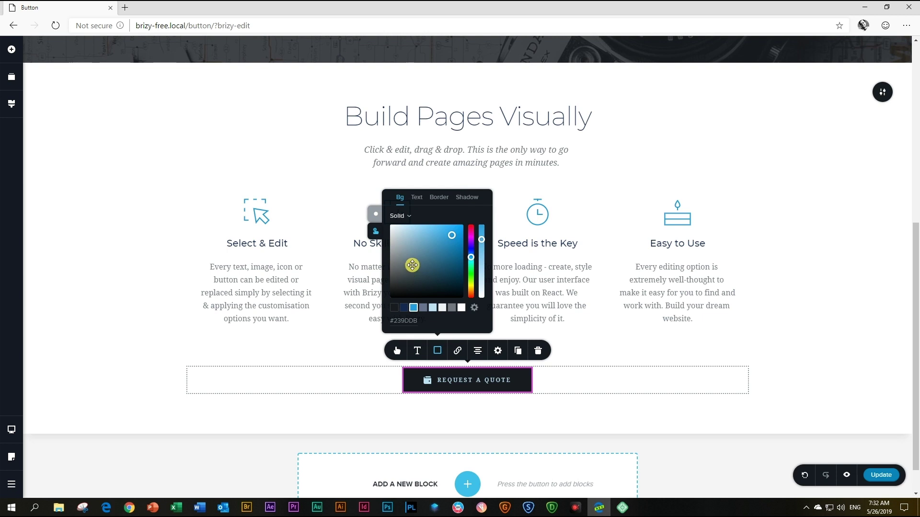
click(403, 308)
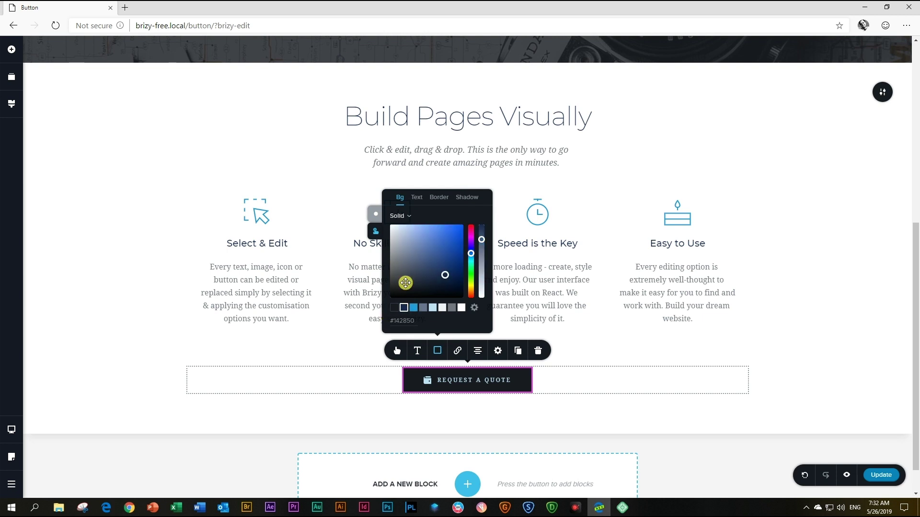
click(417, 199)
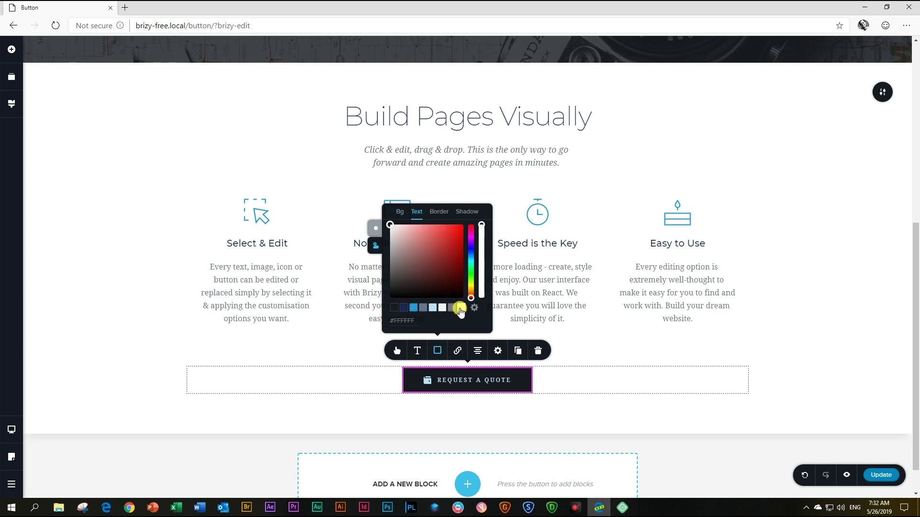
click(440, 214)
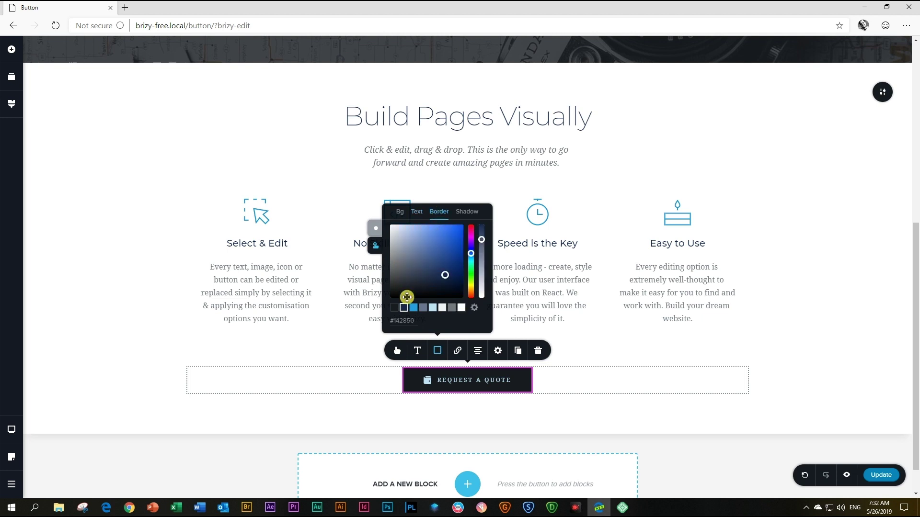
click(403, 308)
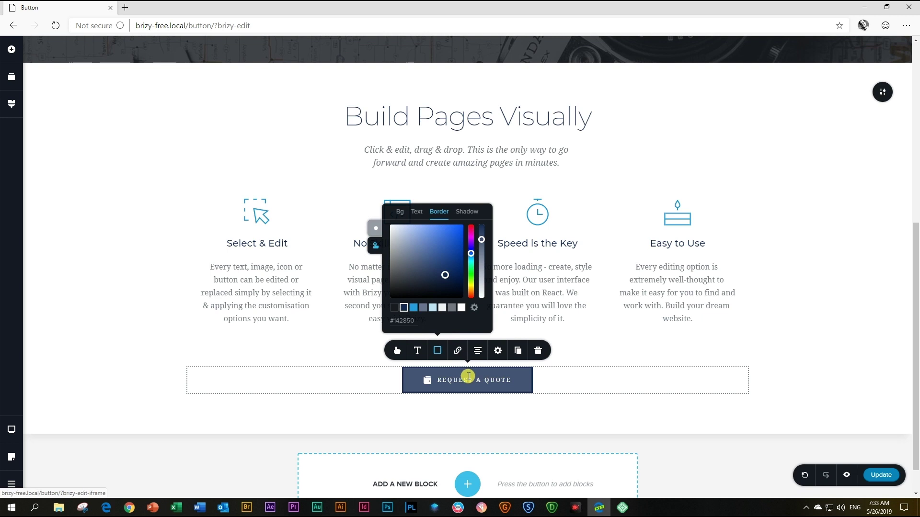
Link the button to the lower block's anchor and right-align it in its row.
click(457, 351)
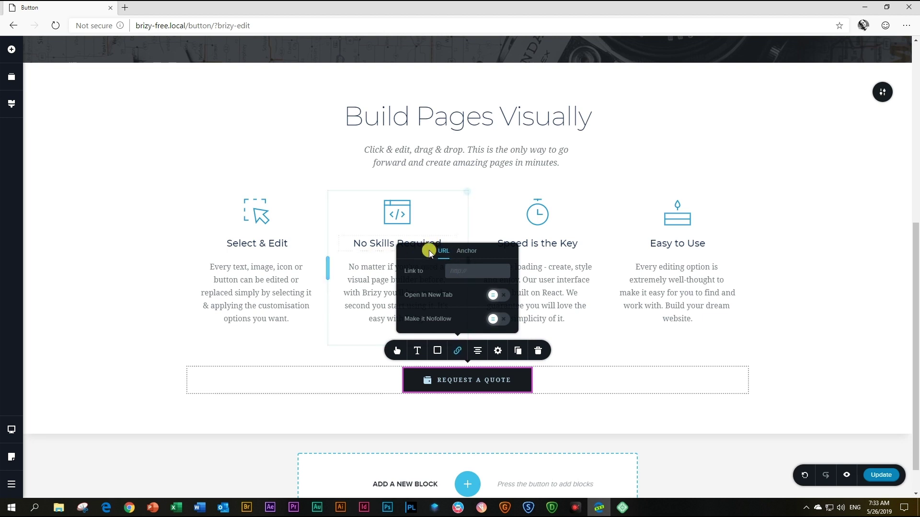
click(466, 251)
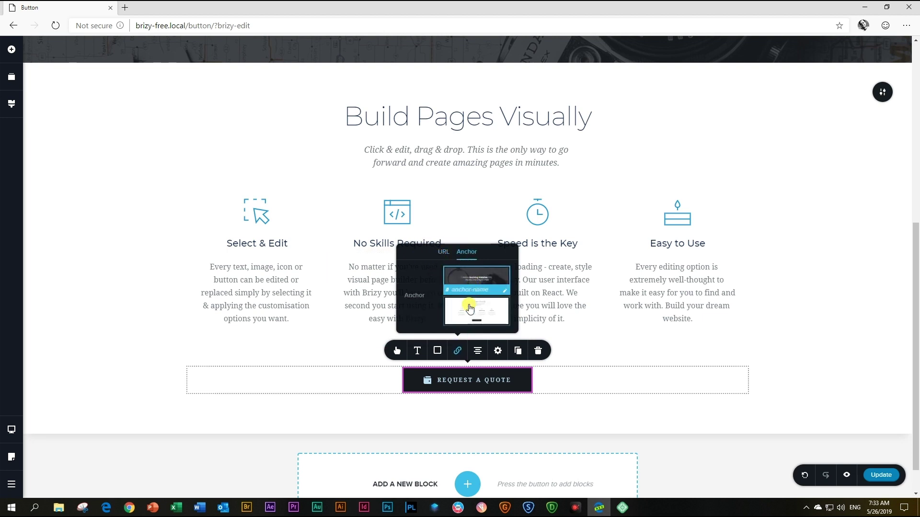
click(470, 312)
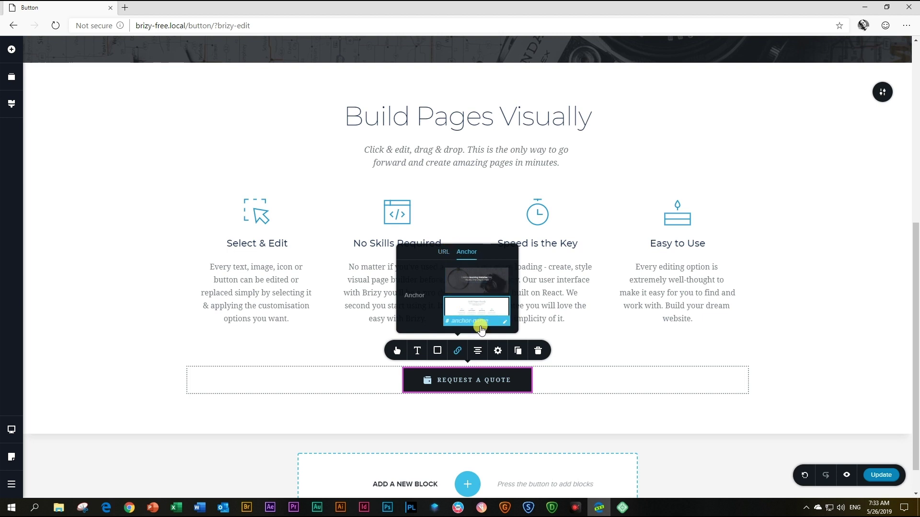
click(477, 352)
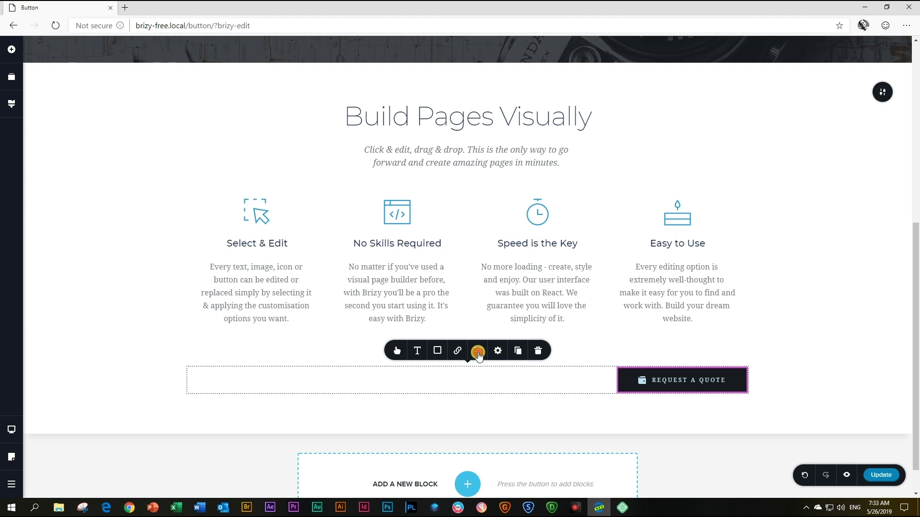
Cycle the button's row alignment until it sits centred again.
click(478, 352)
click(477, 352)
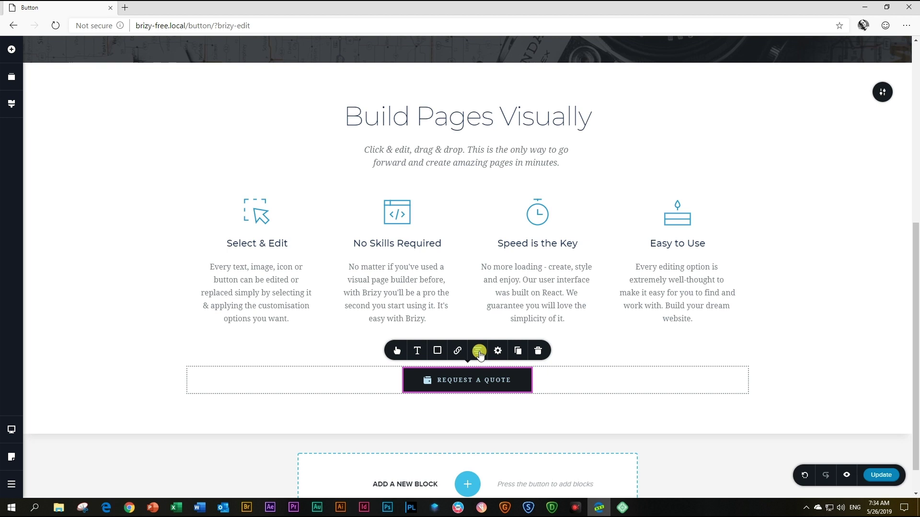
click(479, 352)
click(479, 352)
click(479, 353)
click(478, 352)
click(478, 352)
click(479, 352)
click(479, 352)
click(479, 352)
click(479, 352)
click(479, 352)
click(479, 352)
click(479, 352)
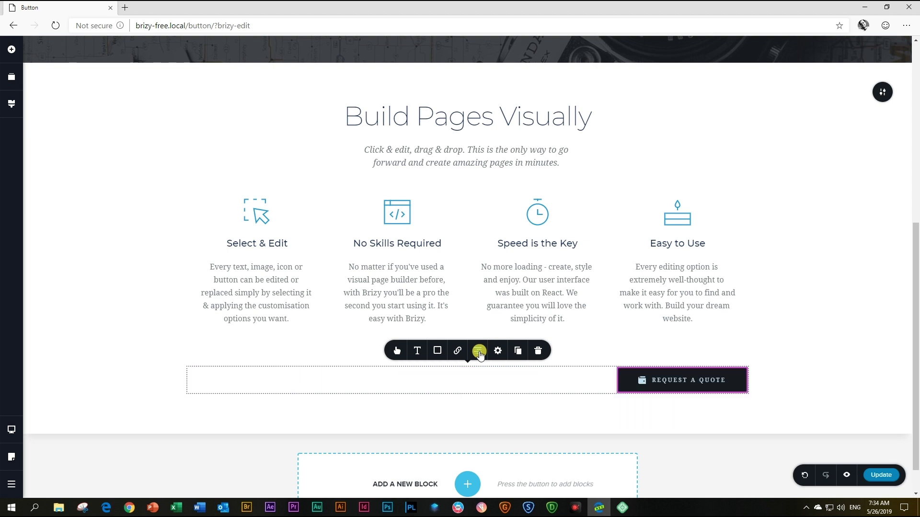
click(479, 352)
click(479, 352)
click(479, 353)
click(479, 352)
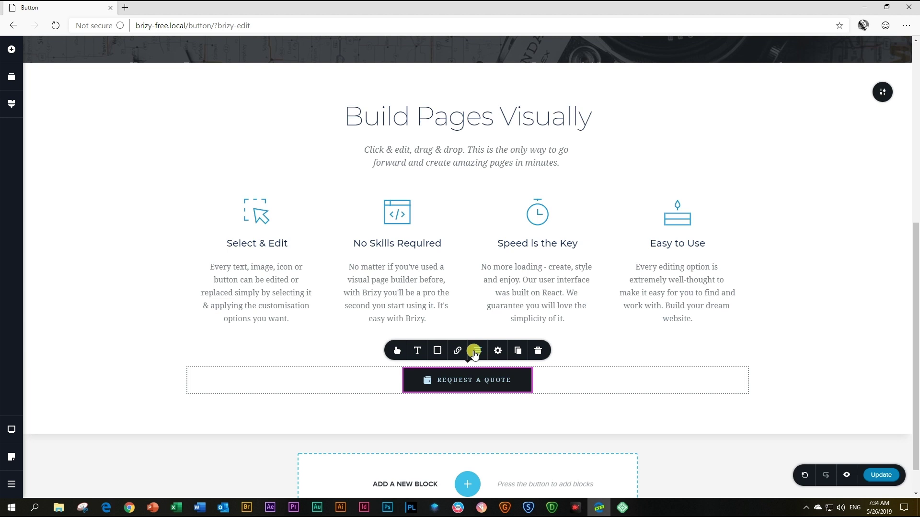
mouse_move(524, 407)
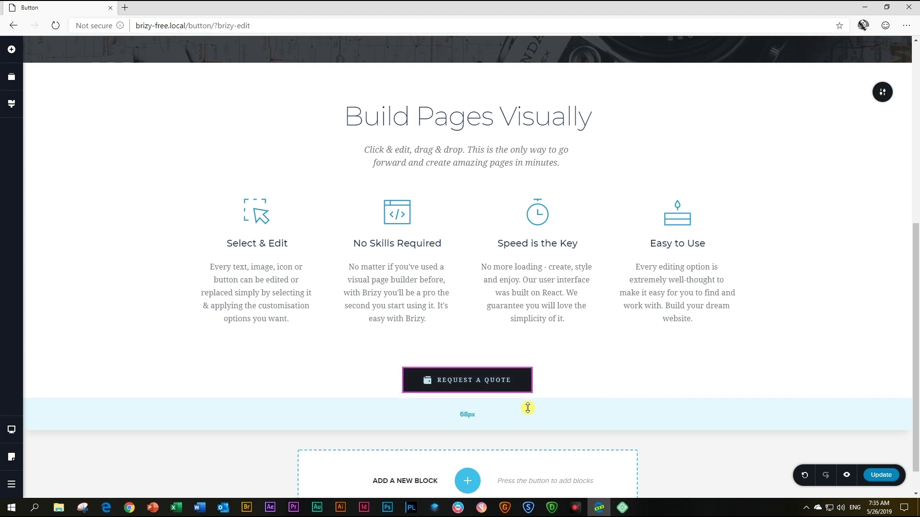
click(11, 49)
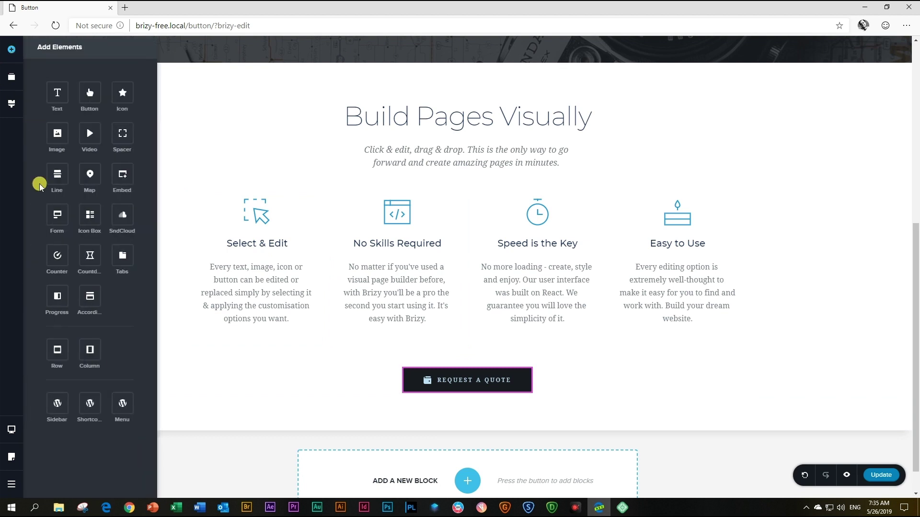
drag(95, 365, 441, 411)
drag(90, 94, 314, 440)
drag(90, 93, 605, 440)
drag(456, 433, 312, 412)
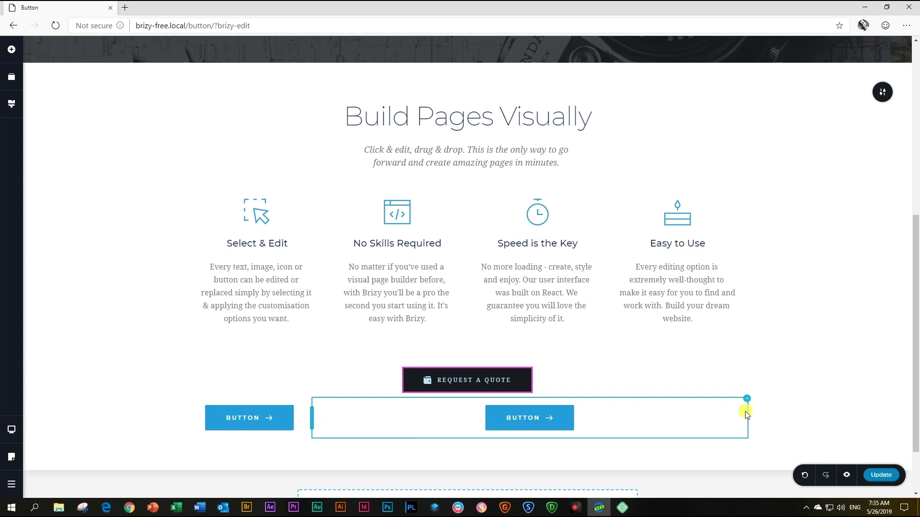
click(538, 417)
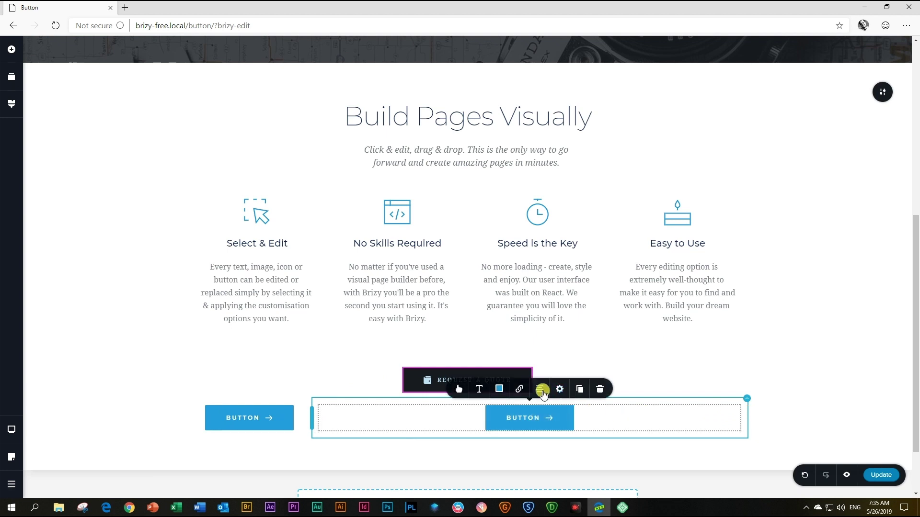
click(542, 391)
click(542, 392)
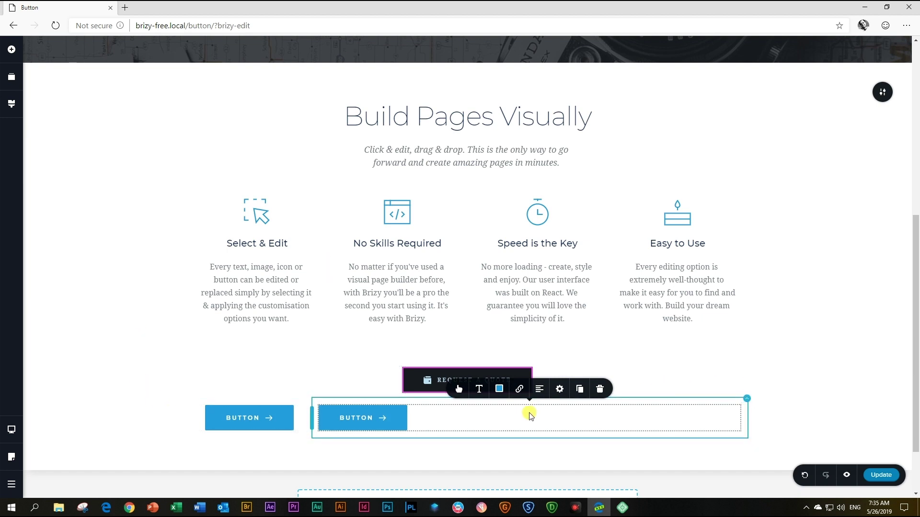
click(745, 398)
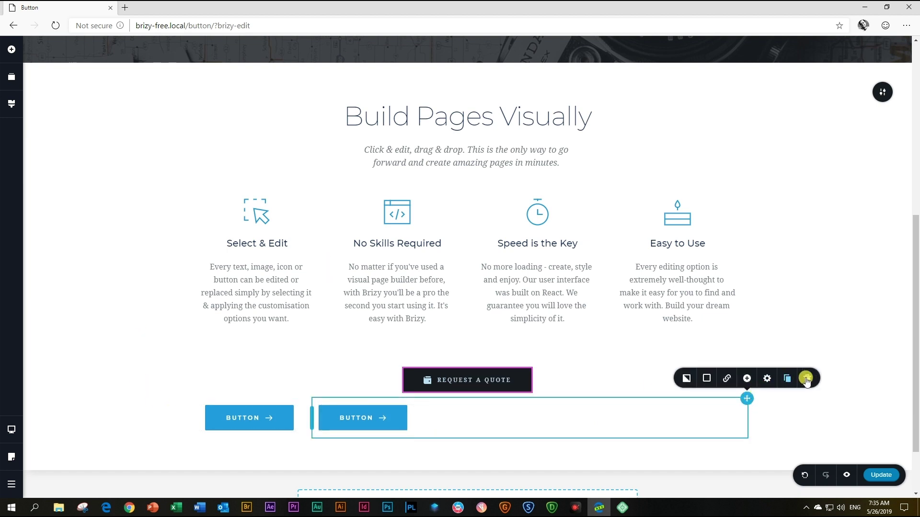
click(809, 379)
click(746, 397)
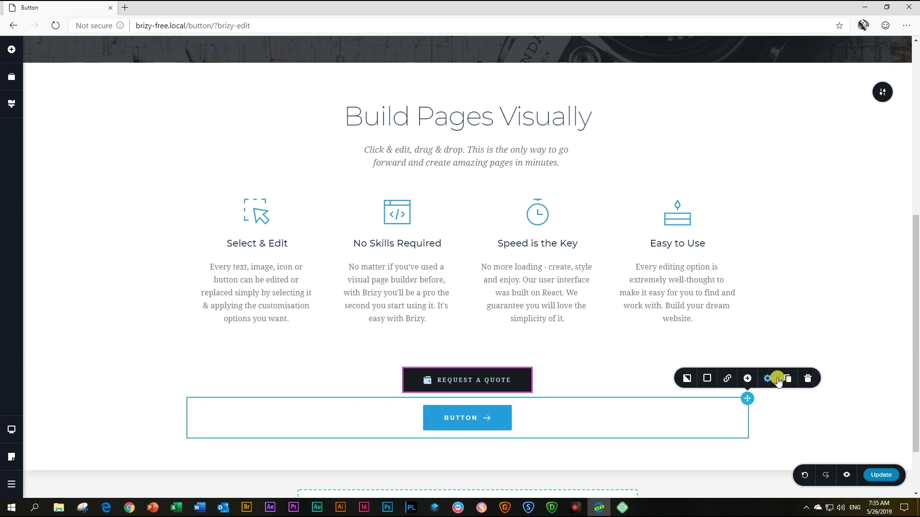
click(809, 379)
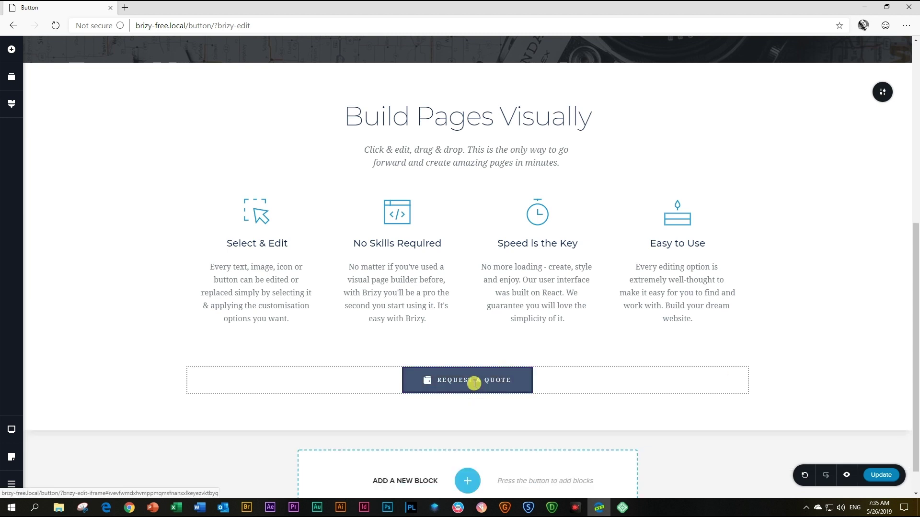
Duplicate the Request a Quote button, undoing extra copies so exactly two remain.
drag(426, 373, 455, 378)
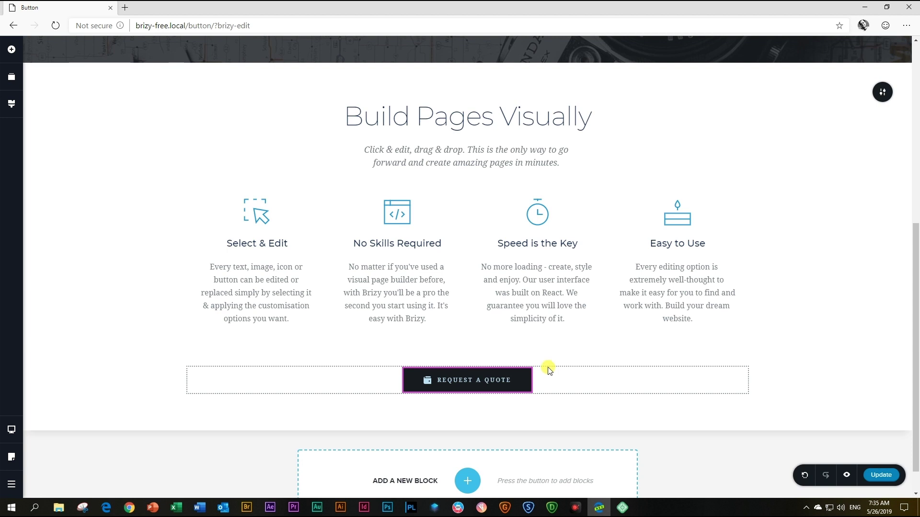
click(499, 377)
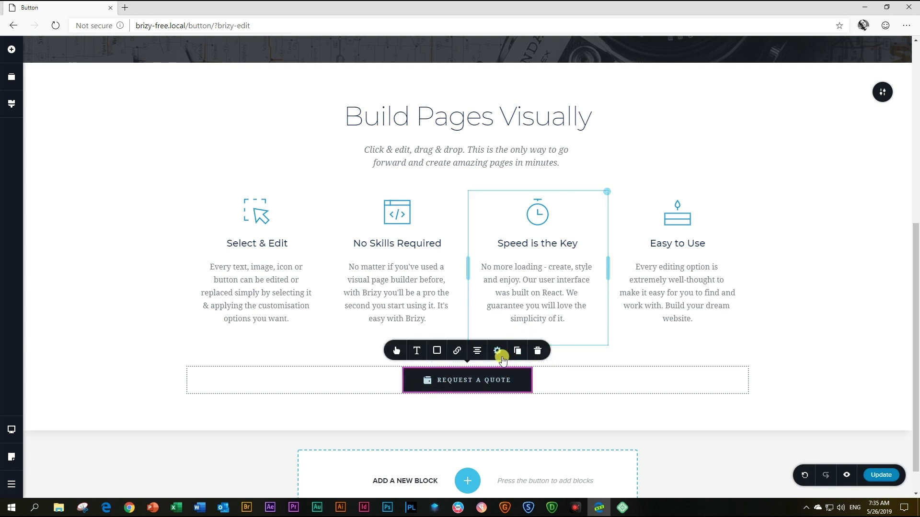
click(518, 351)
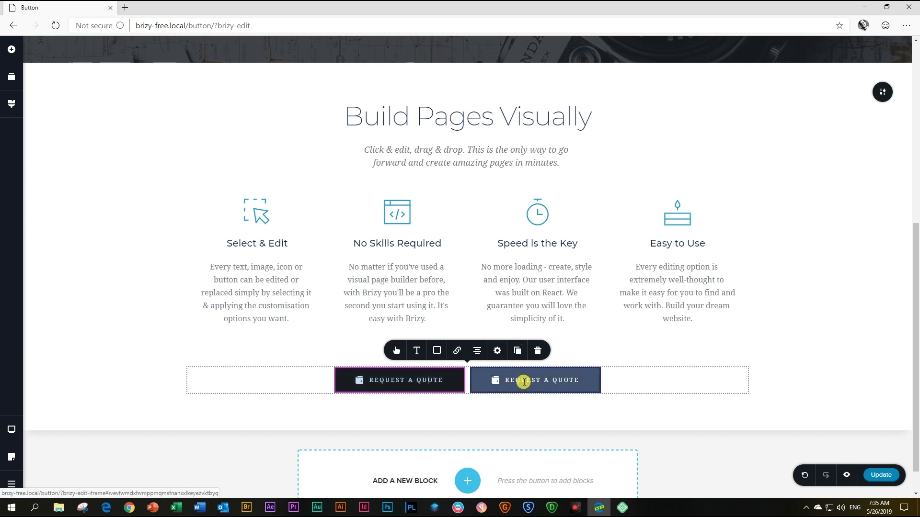
click(524, 381)
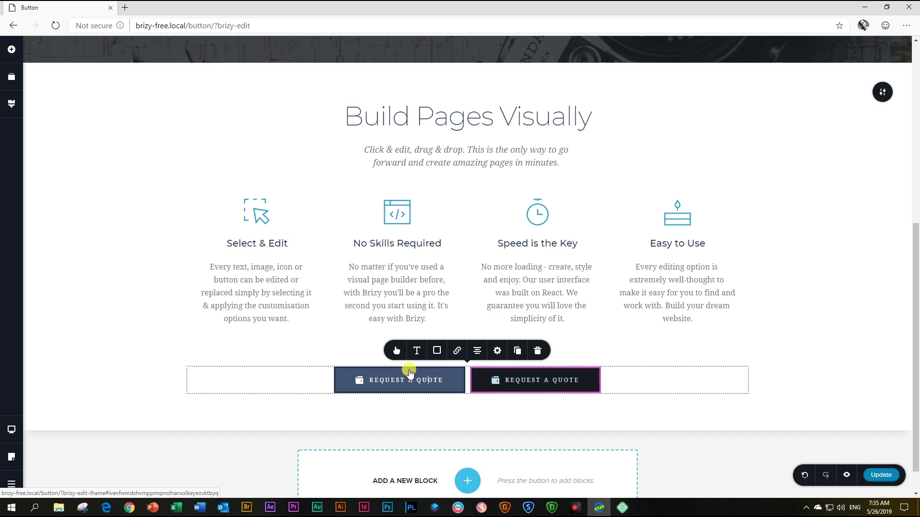
click(518, 351)
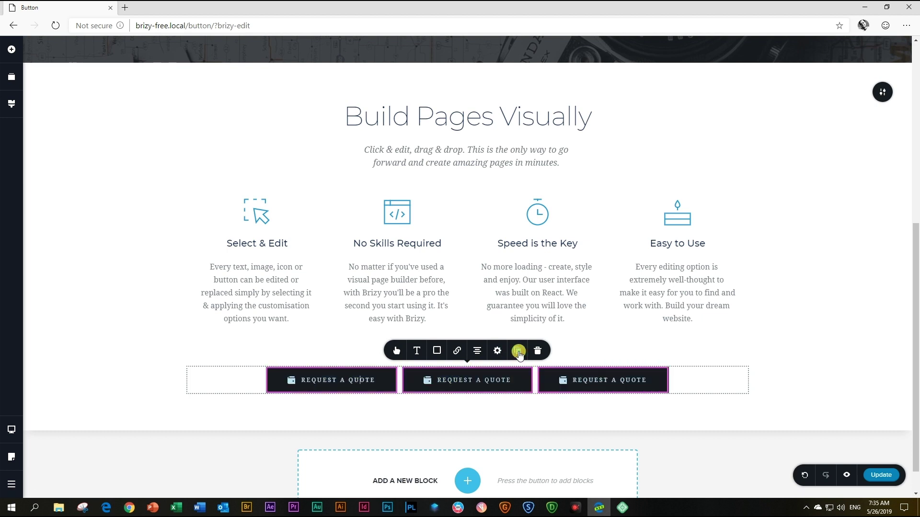
click(518, 351)
click(518, 352)
click(518, 353)
click(516, 354)
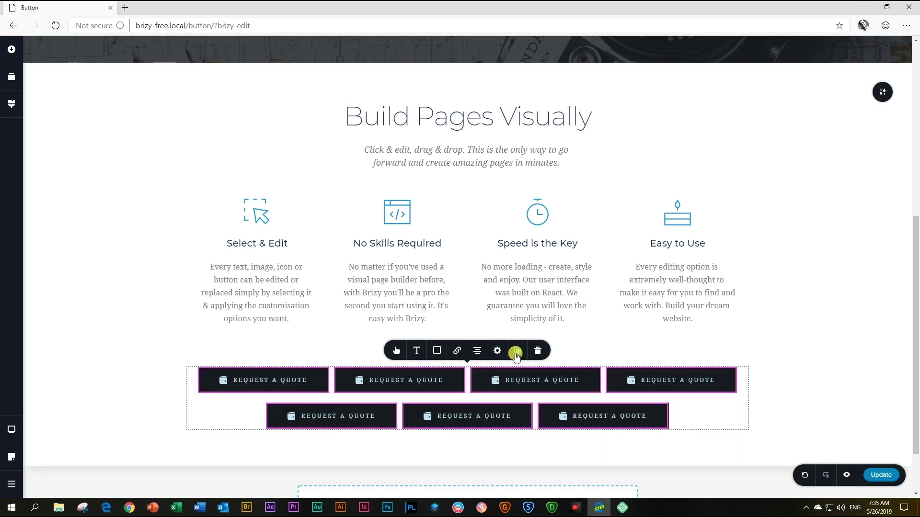
key(ctrl+z)
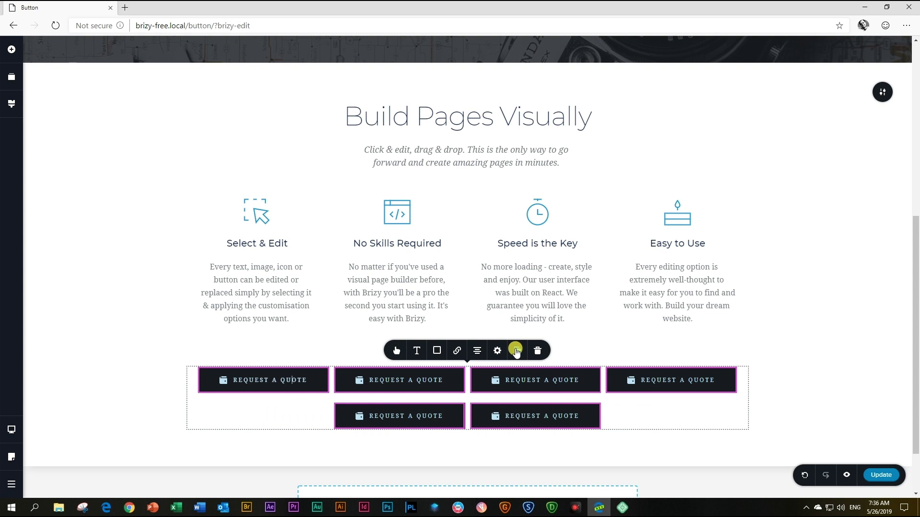
key(ctrl+z)
key(ctrl+z)
key(ctrl+z)
key(ctrl+z)
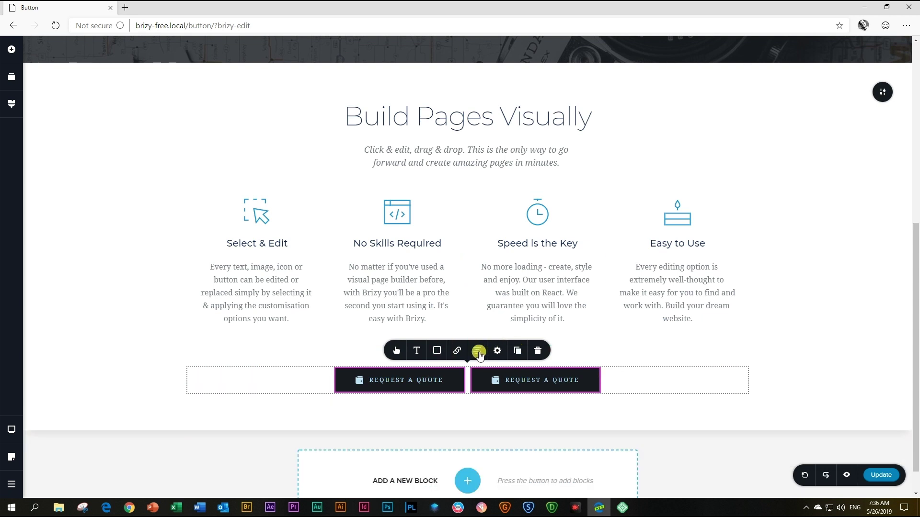
Centre the pair of buttons together in their row.
click(479, 353)
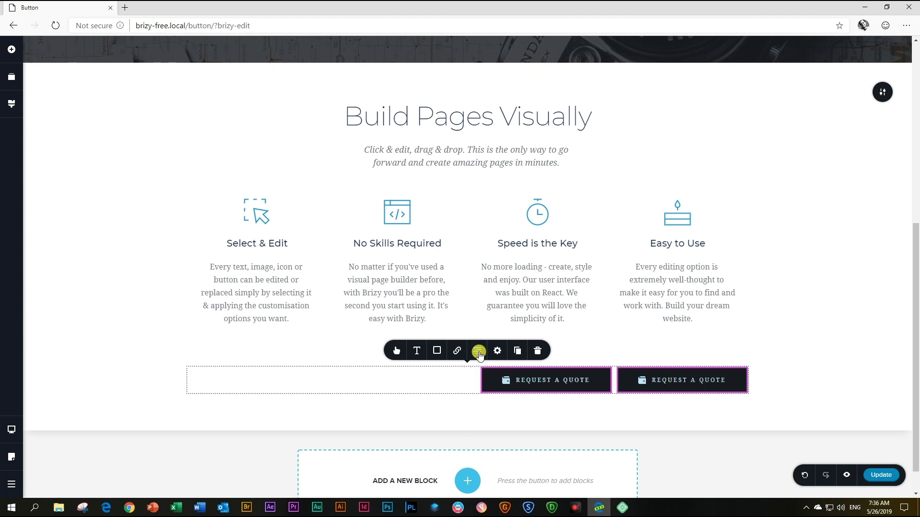
click(479, 354)
click(480, 353)
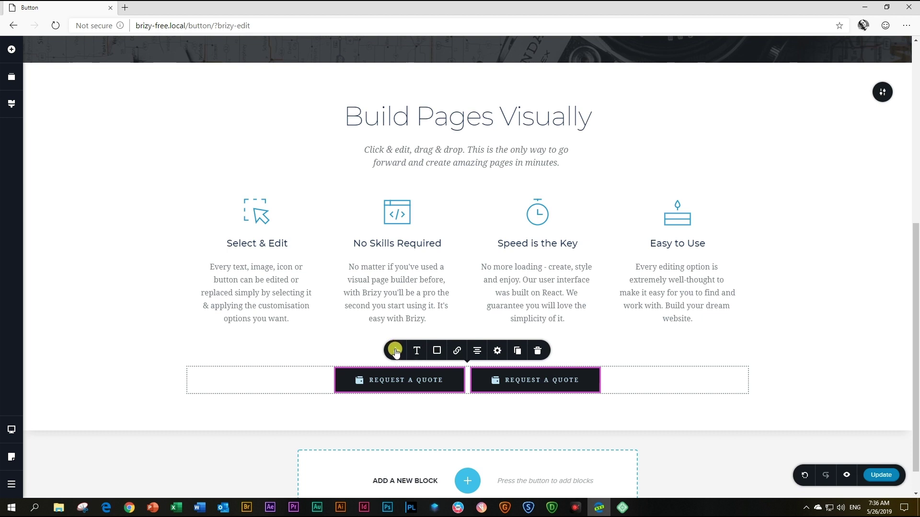
Increase the spacing between the two buttons from 18 px to 28 px, then bring up their colour settings.
click(396, 351)
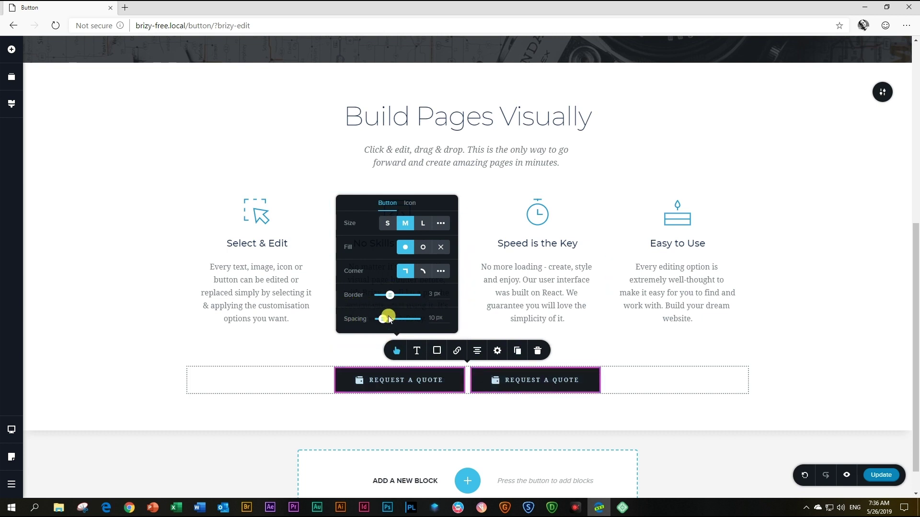
mouse_move(382, 319)
mouse_down()
mouse_move(402, 320)
mouse_move(376, 325)
mouse_move(388, 323)
mouse_up()
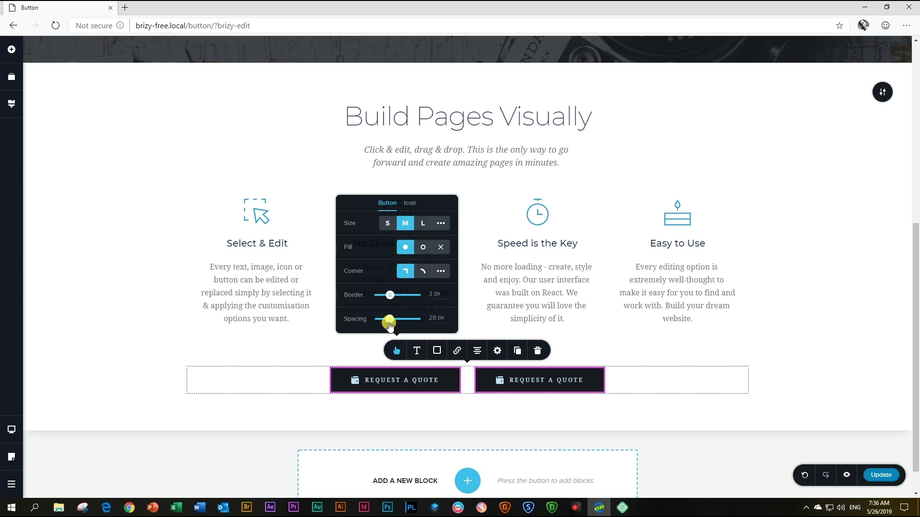
click(434, 352)
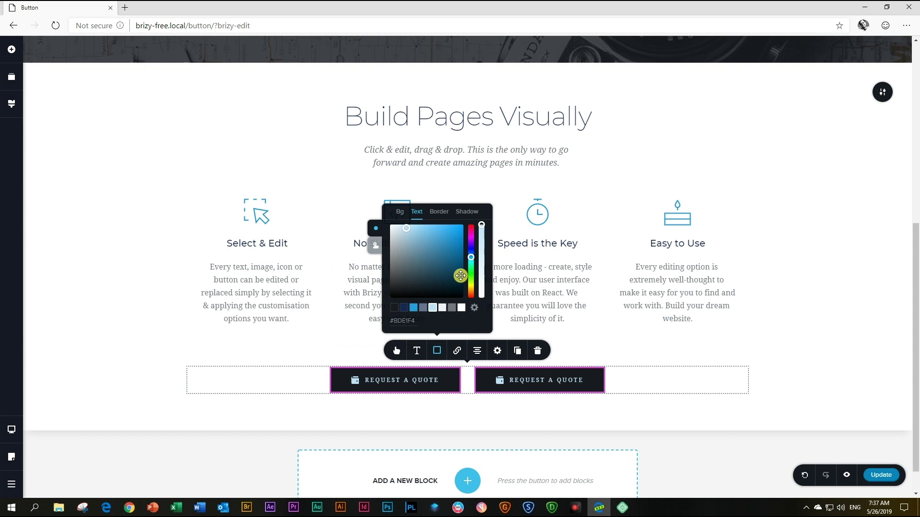
Drop the left button's pink border opacity to zero so the border disappears.
click(437, 212)
drag(480, 224, 476, 335)
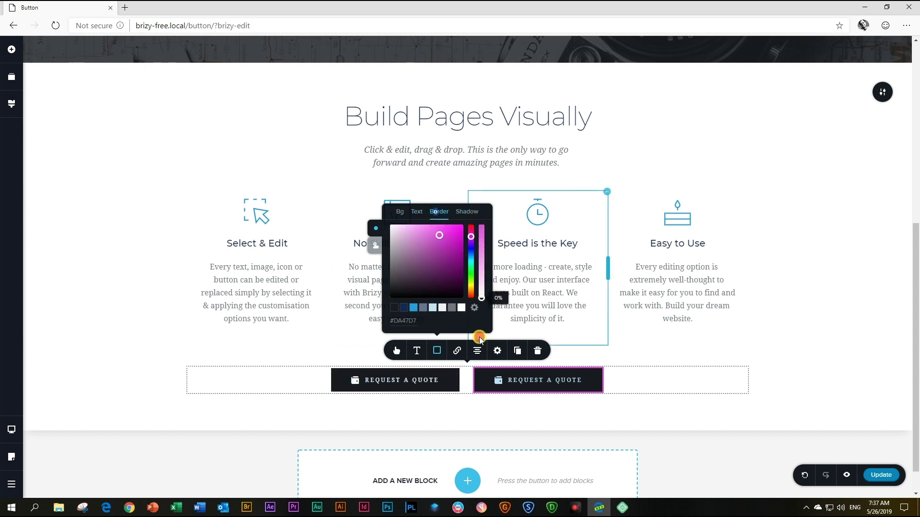
Copy the left button and paste its borderless dark style onto the right button.
right_click(411, 380)
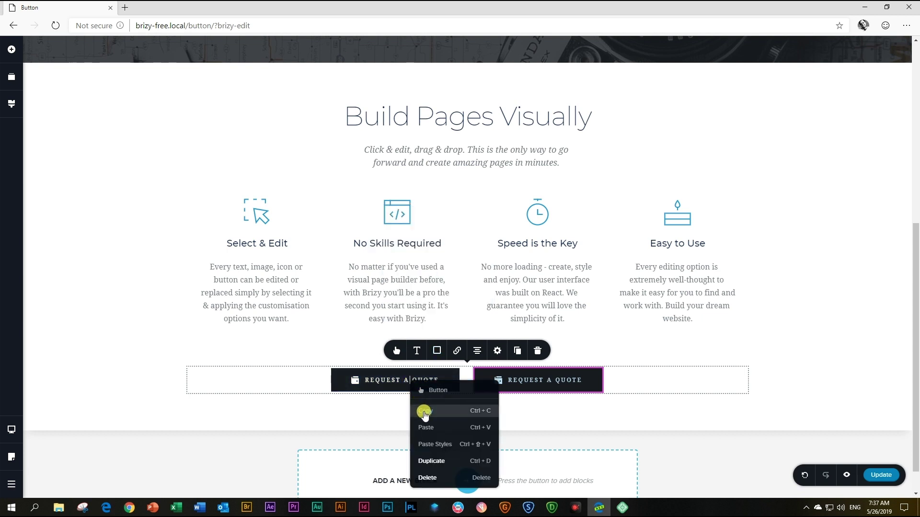
click(424, 412)
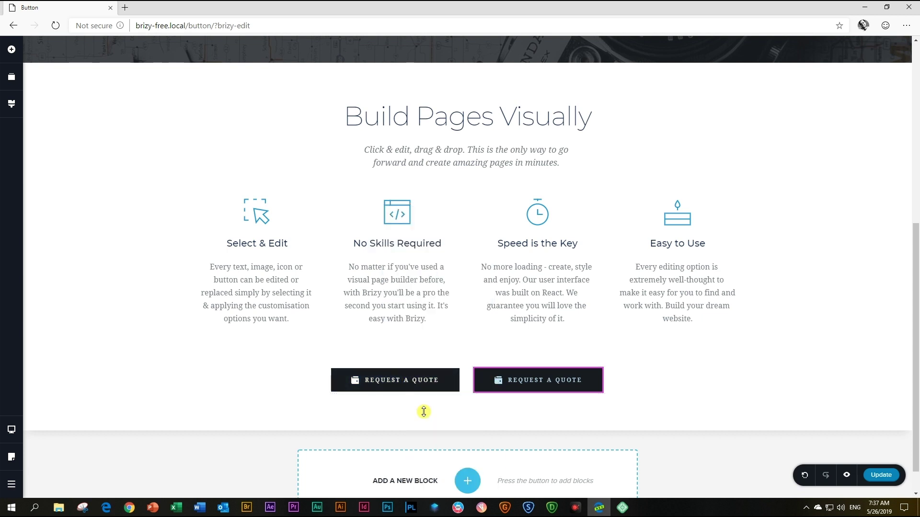
right_click(533, 380)
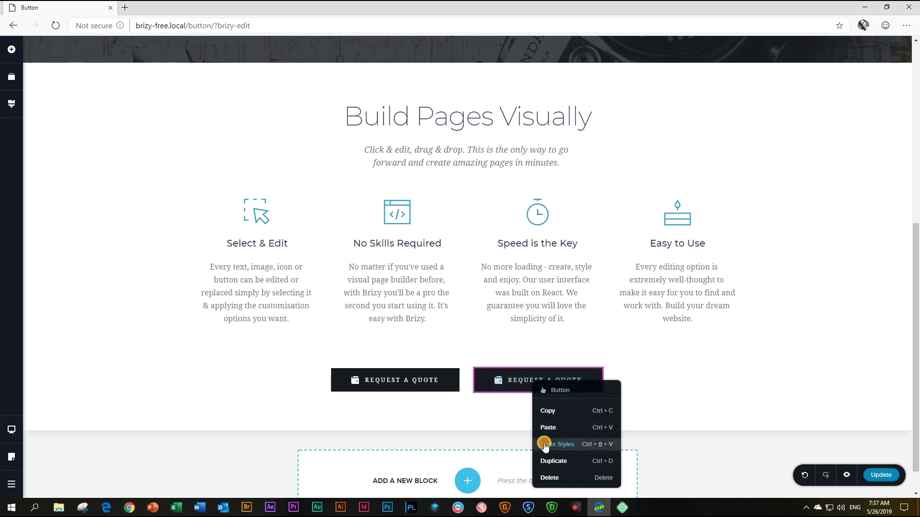
click(542, 441)
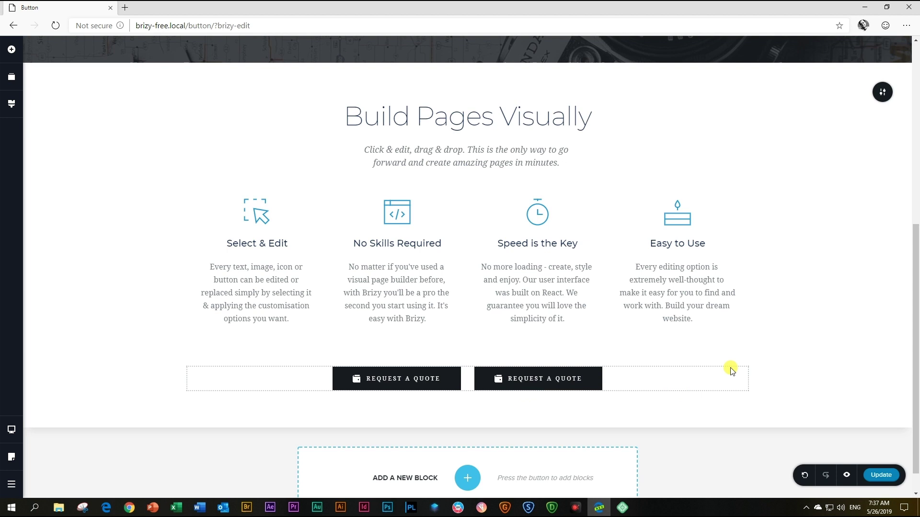
Make the left button's background transparent and its text dark.
click(394, 375)
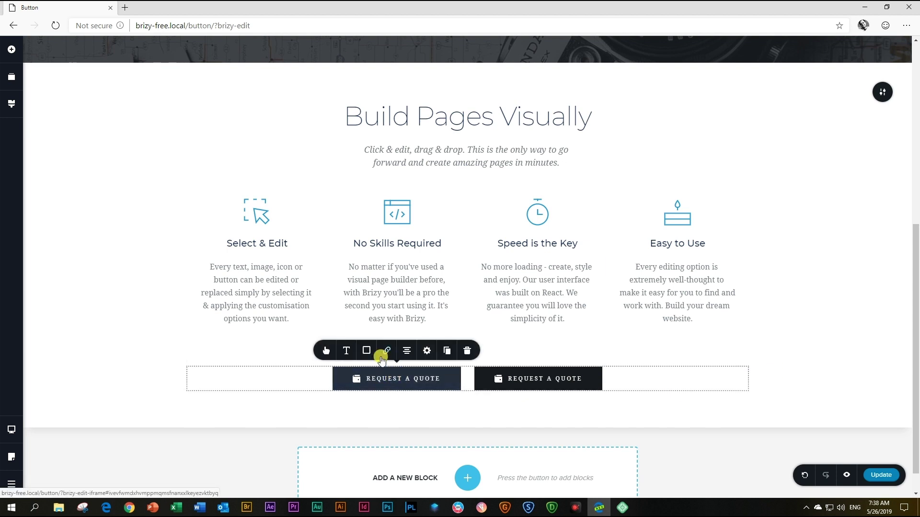
click(366, 351)
drag(408, 228, 404, 312)
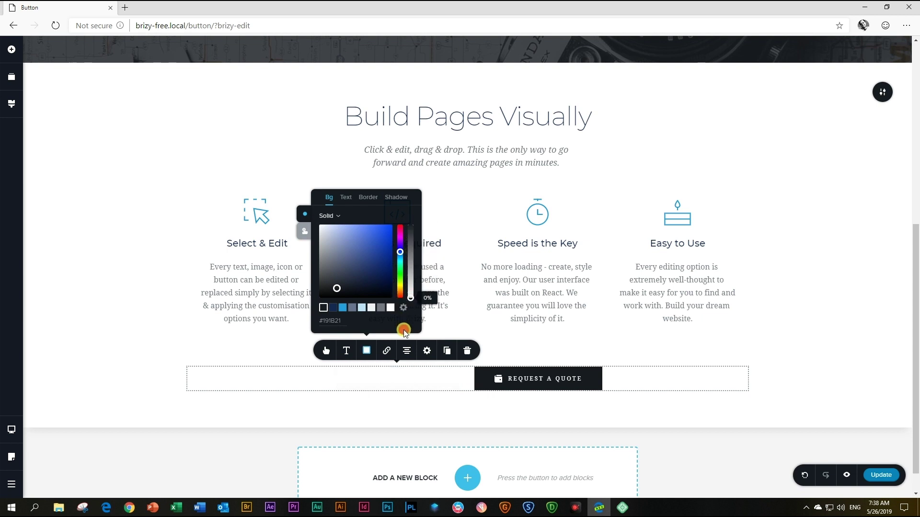
click(347, 198)
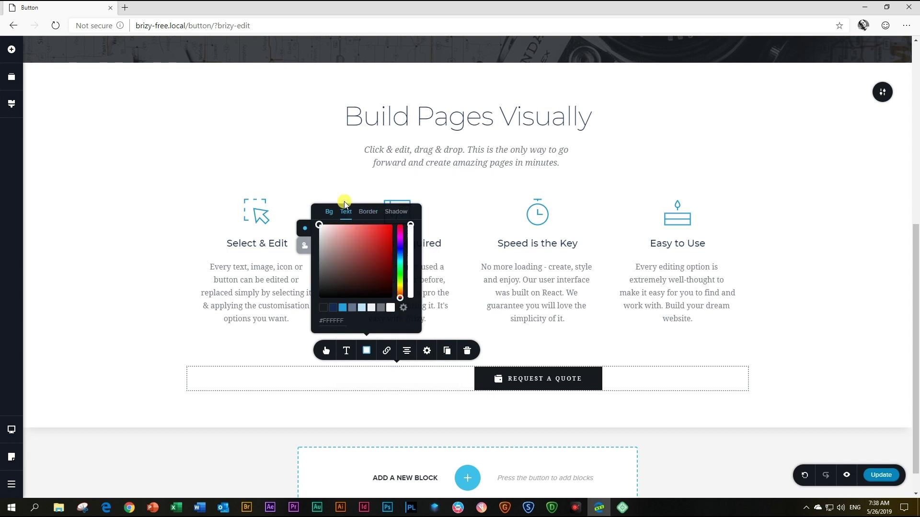
click(319, 307)
Give the left button a dark border and a grey-blue hover background.
click(368, 211)
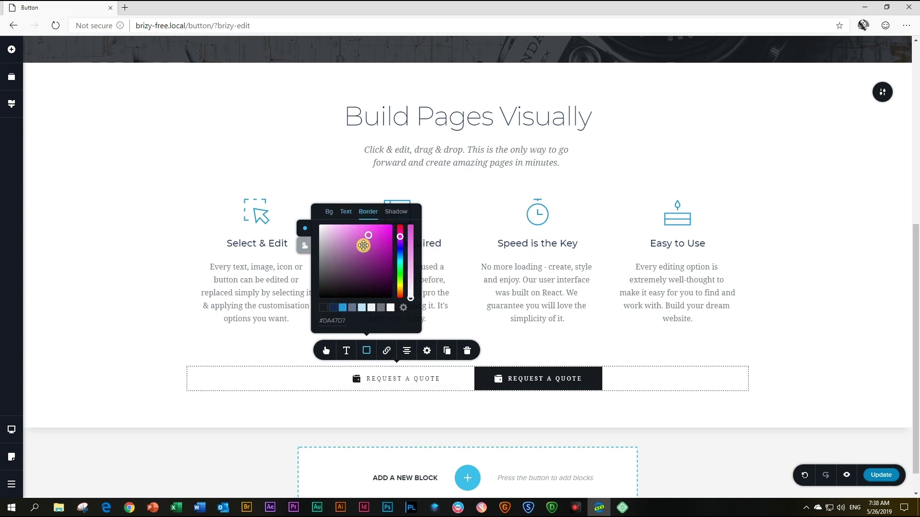
click(323, 308)
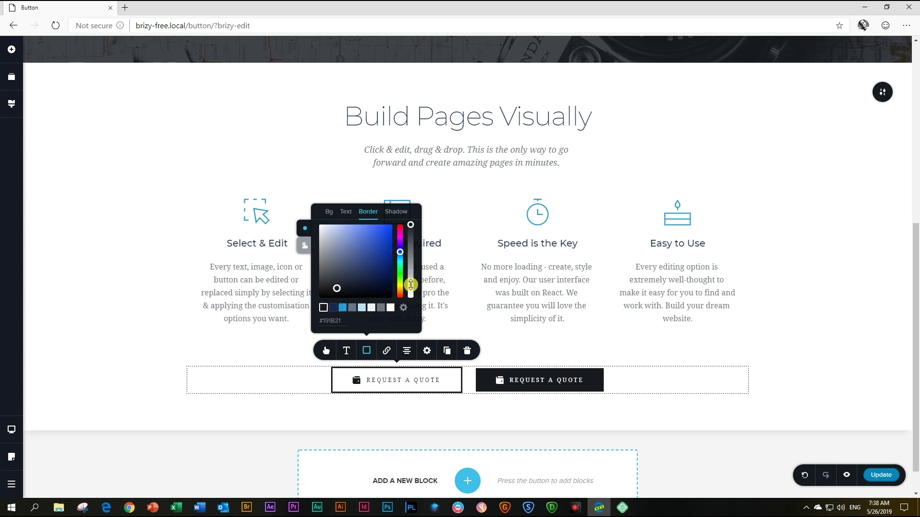
drag(410, 284, 411, 297)
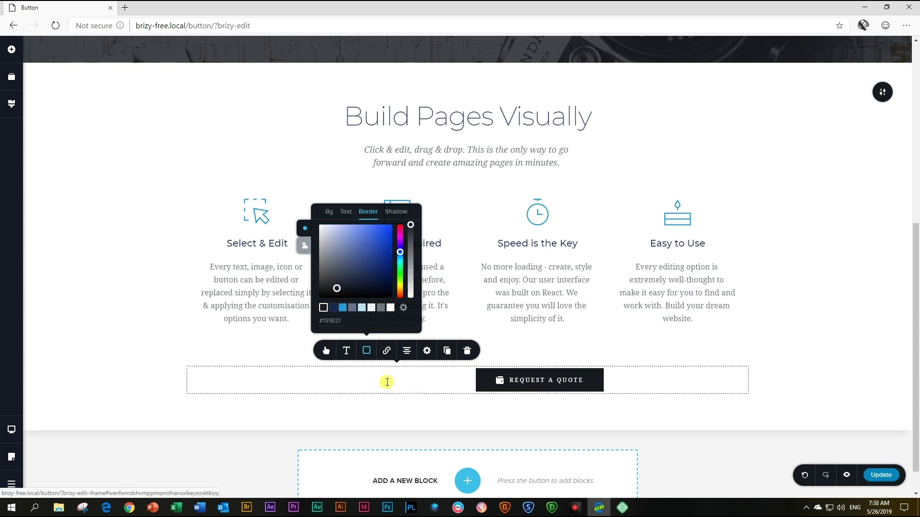
click(306, 245)
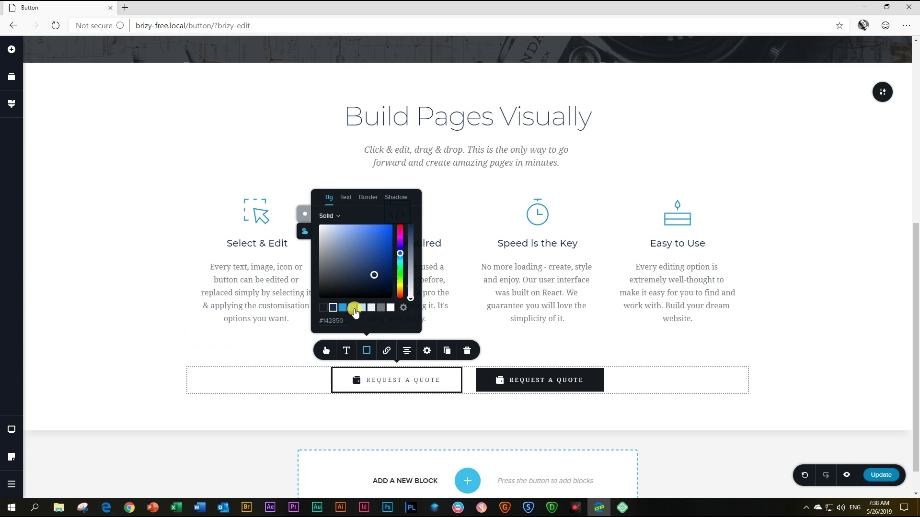
click(354, 308)
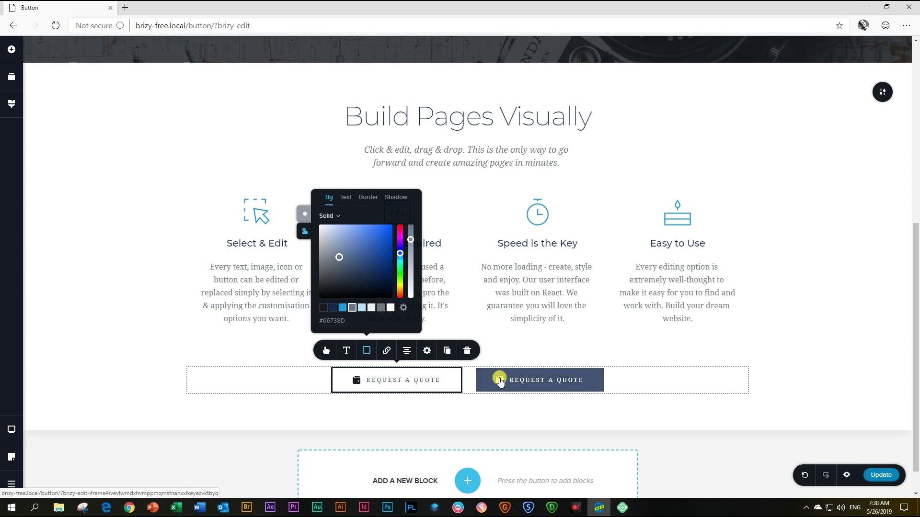
Copy the left button and paste its outlined style onto the right button.
right_click(413, 378)
click(430, 408)
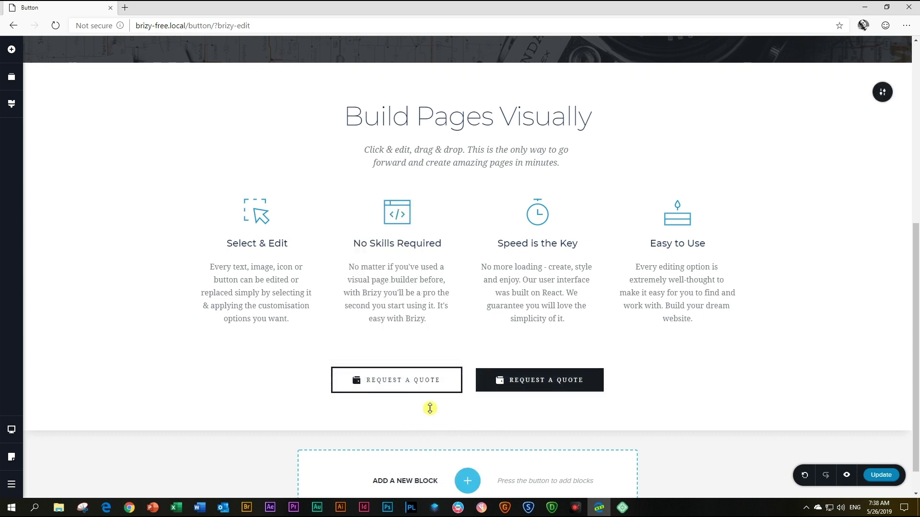
right_click(542, 382)
click(564, 441)
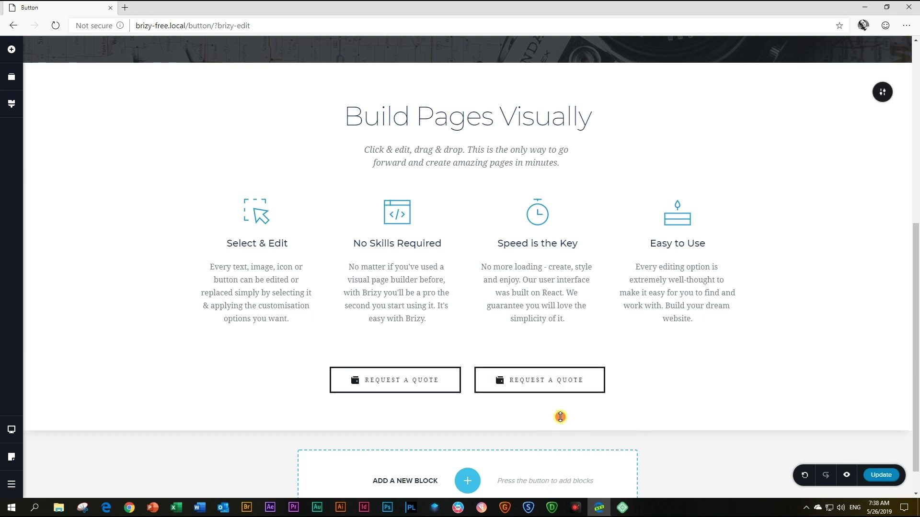
mouse_move(471, 411)
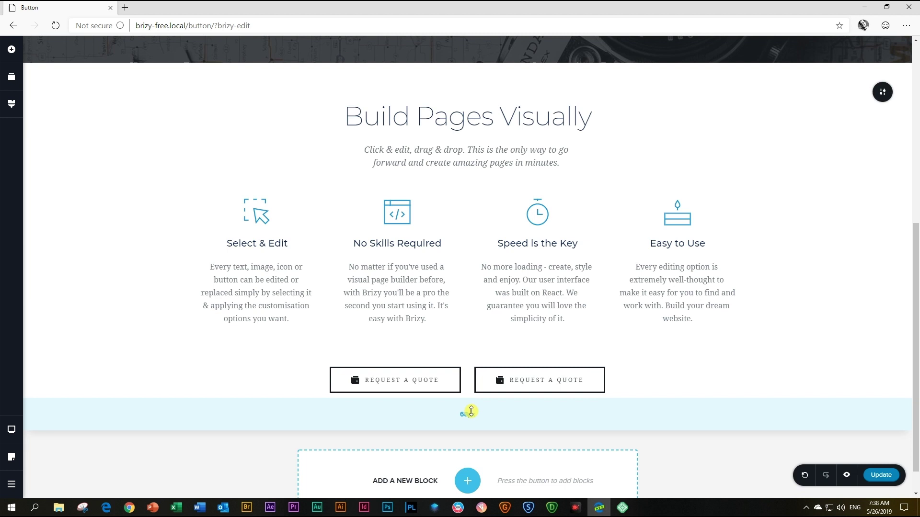